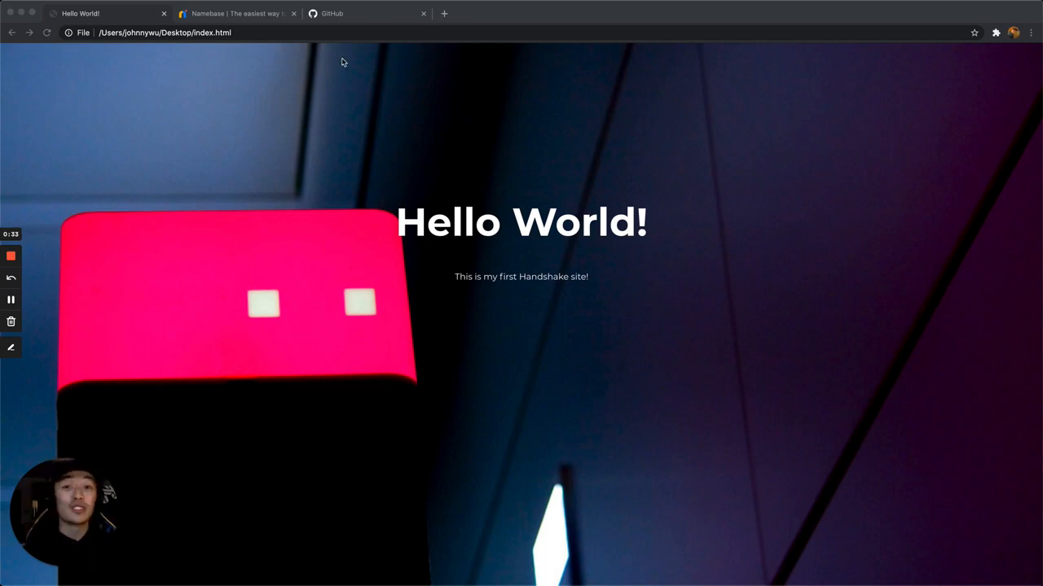
- Switch to GitHub and create a new public repository named hack
click(254, 18)
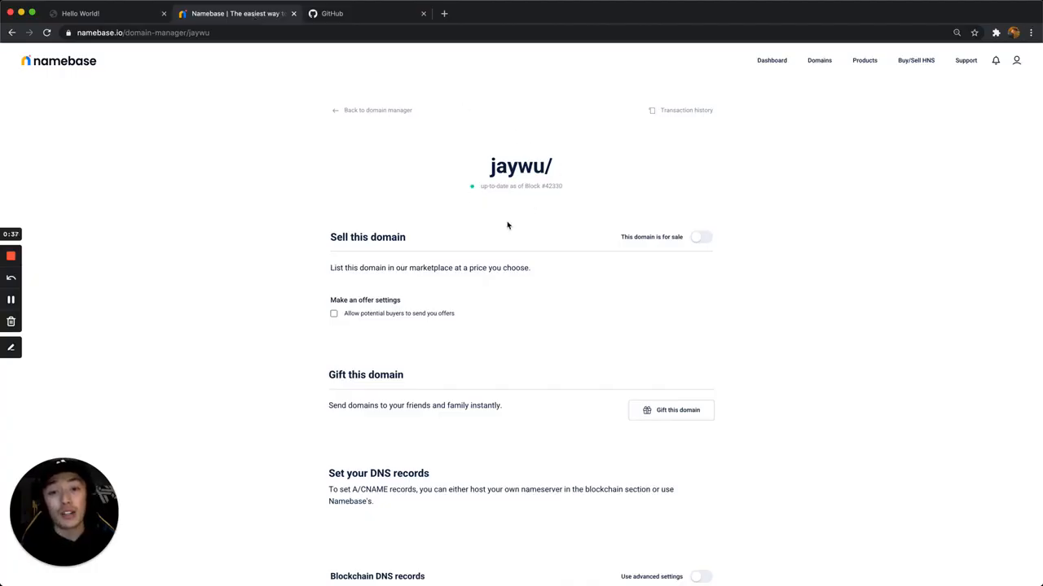
click(346, 14)
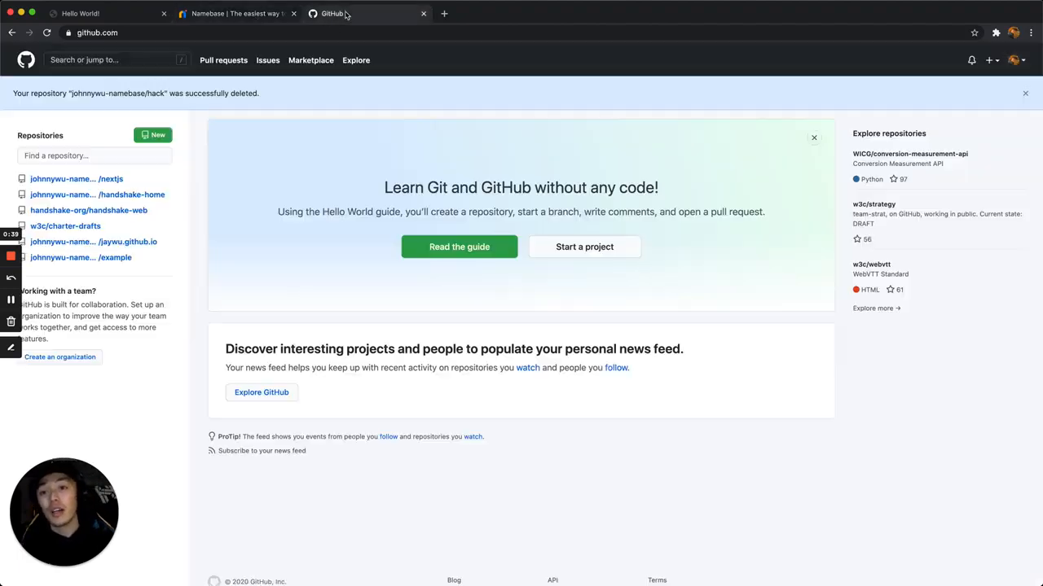
click(582, 246)
click(527, 188)
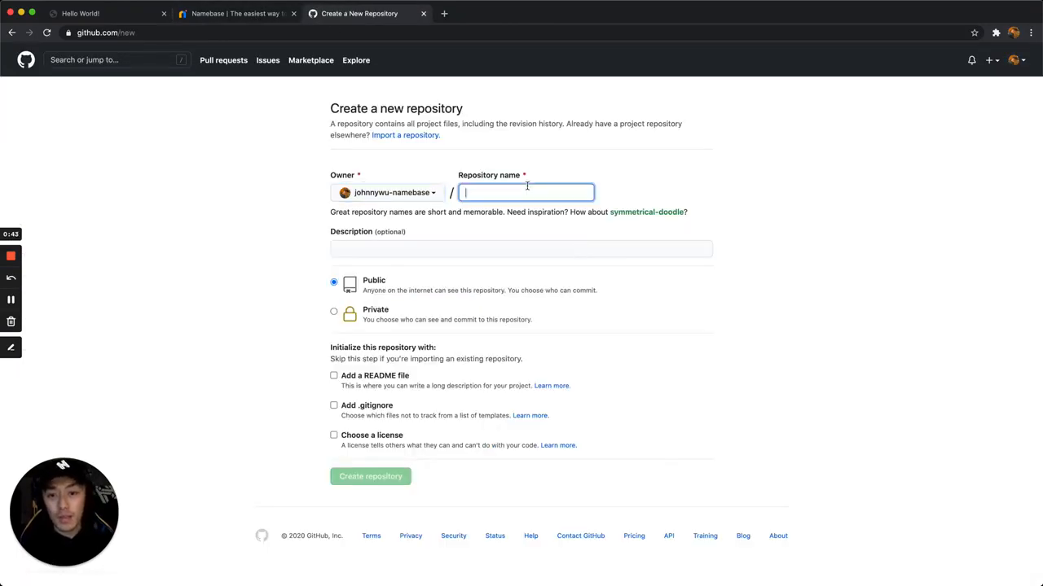
text(hack)
click(338, 484)
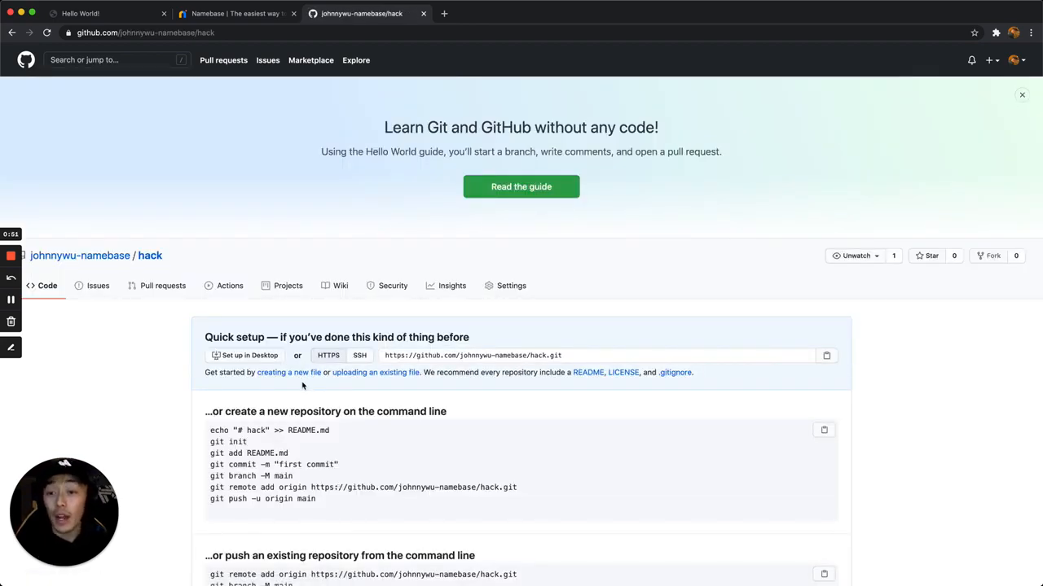
- Create a file named CNAME containing hack.jaywu in the hack repository and commit it
click(297, 374)
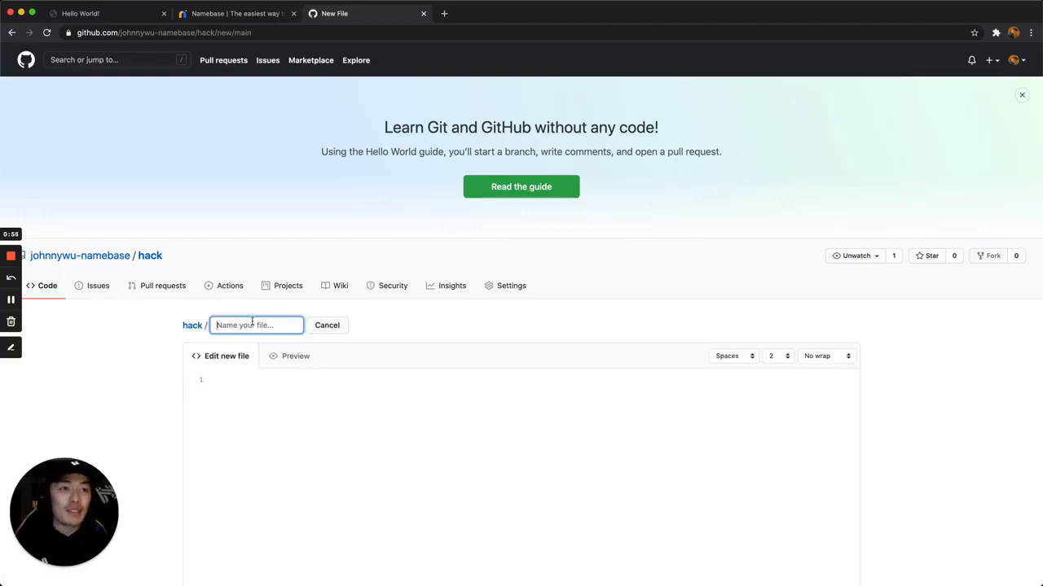
text(CNAME)
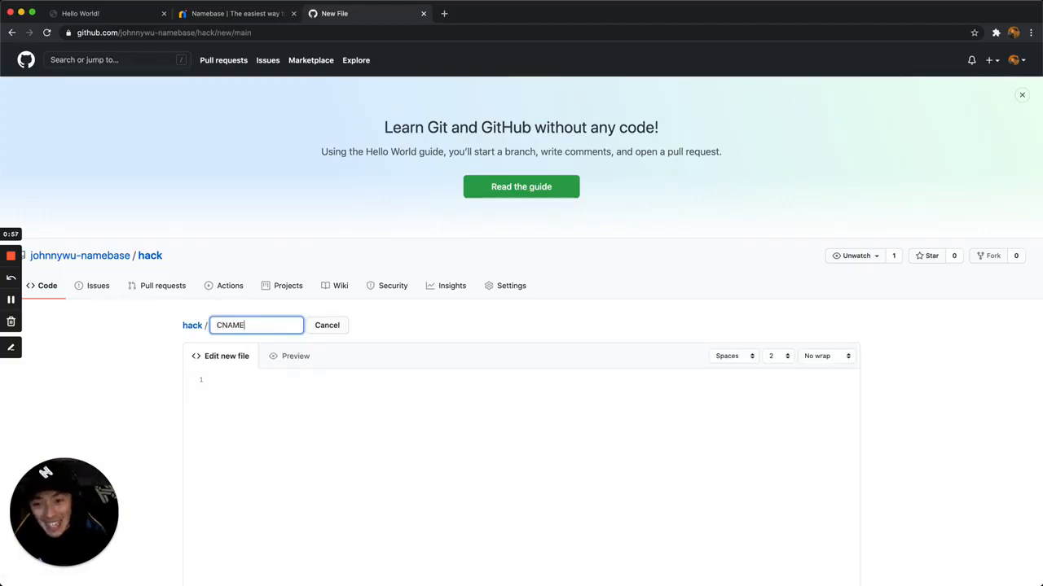
click(274, 396)
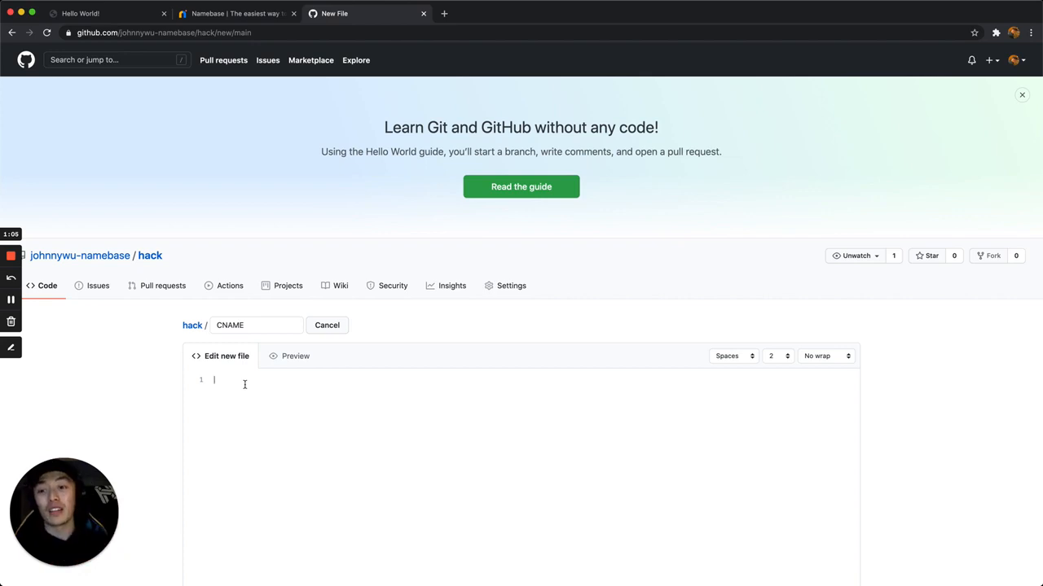
text(jaywu)
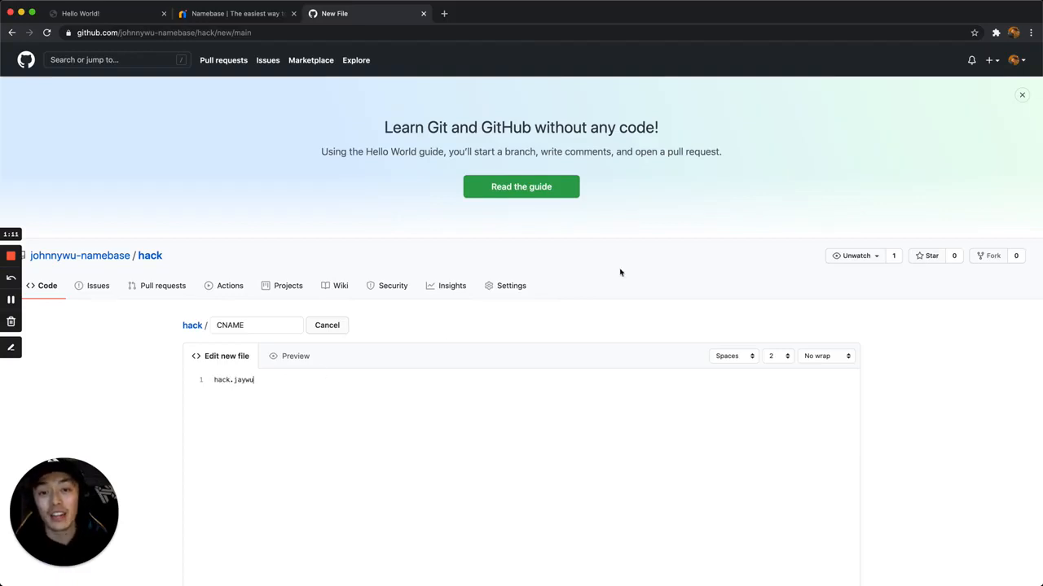
click(219, 13)
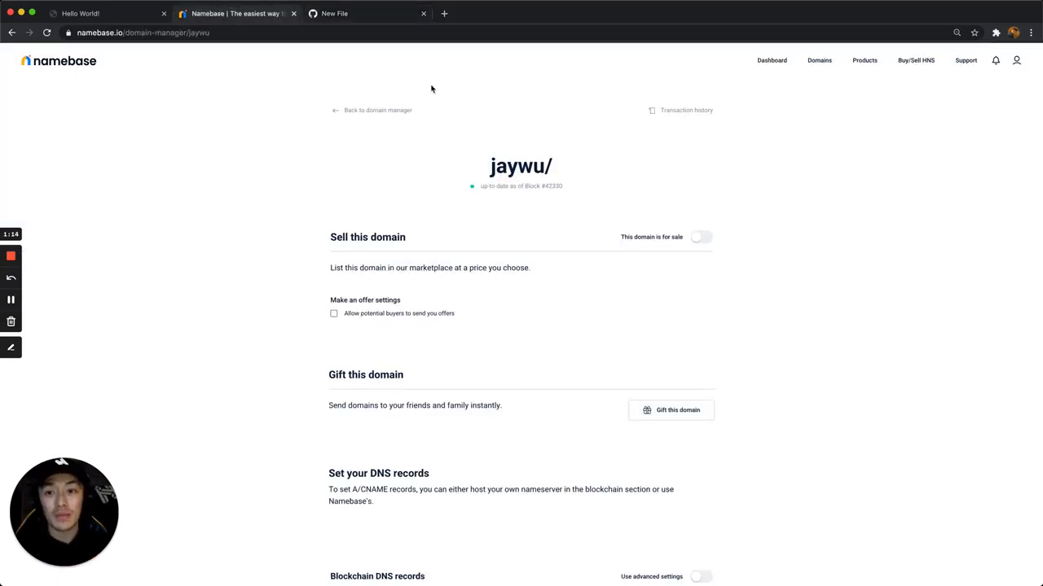
click(368, 18)
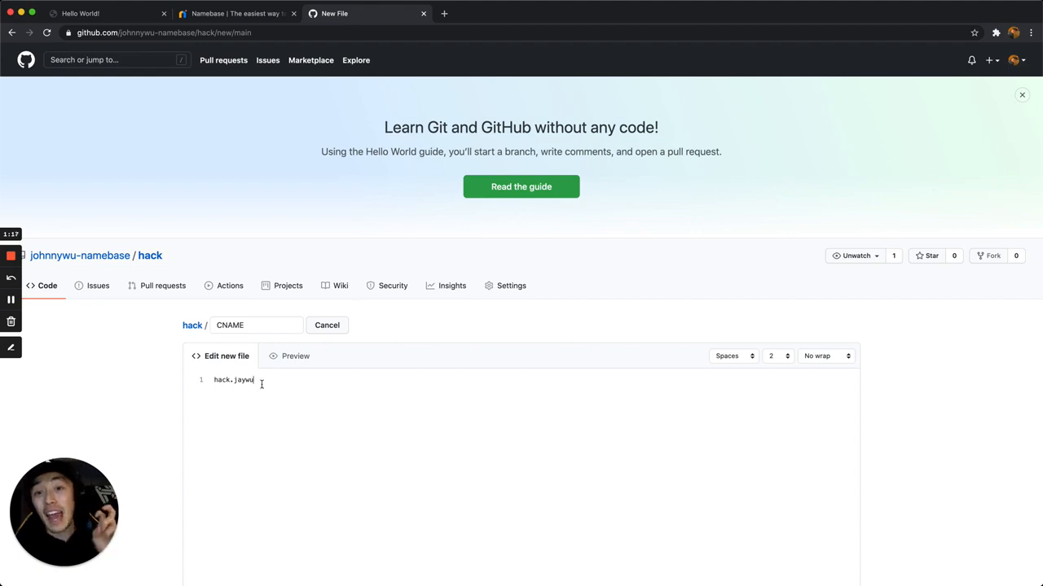
scroll(593, 450, down, 10)
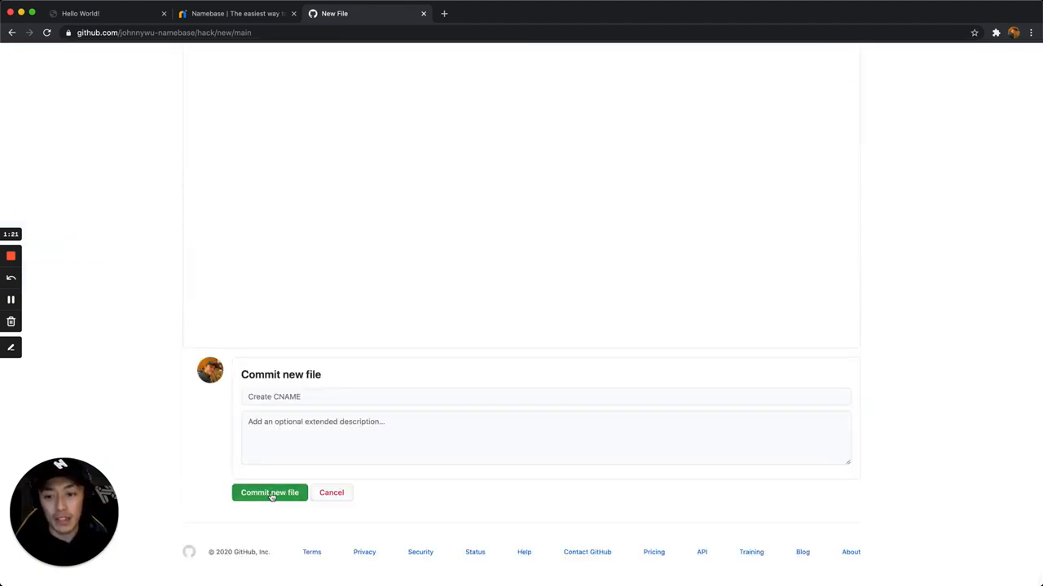
click(272, 493)
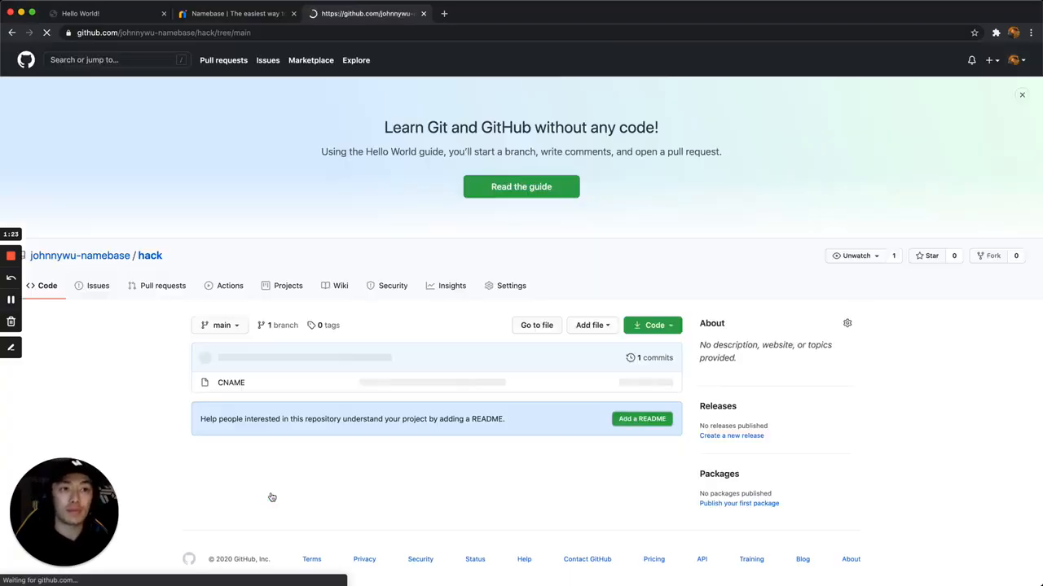
- Enable GitHub Pages for the hack repository with the main branch and / (root) folder as source, and save
click(506, 282)
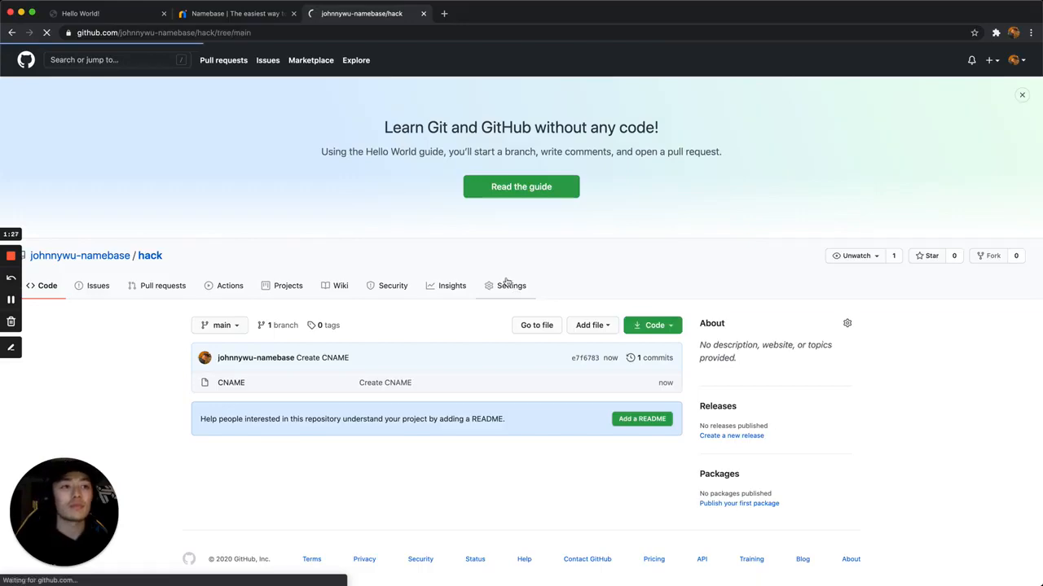
scroll(507, 283, down, 10)
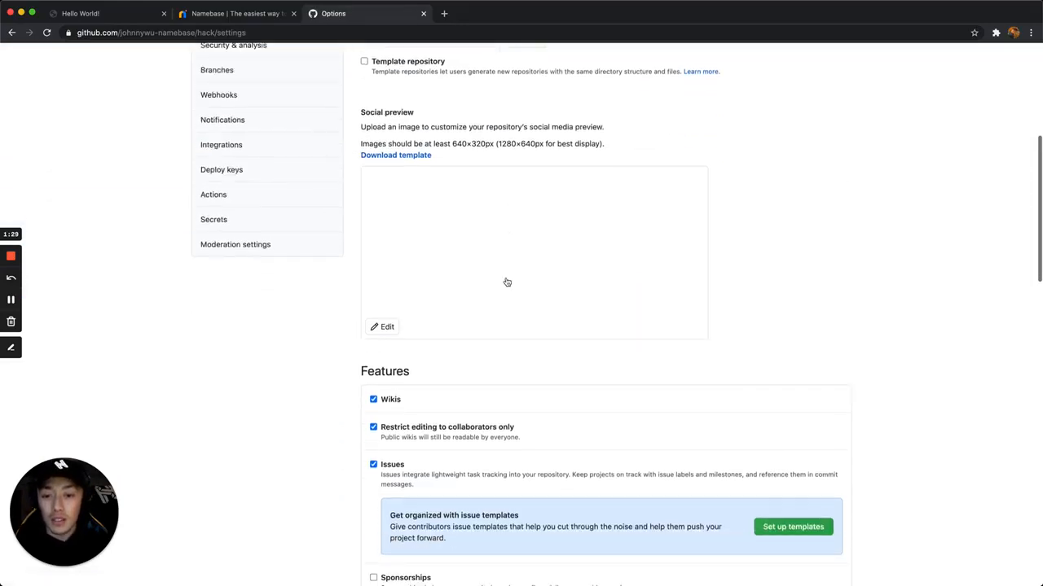
scroll(507, 281, down, 8)
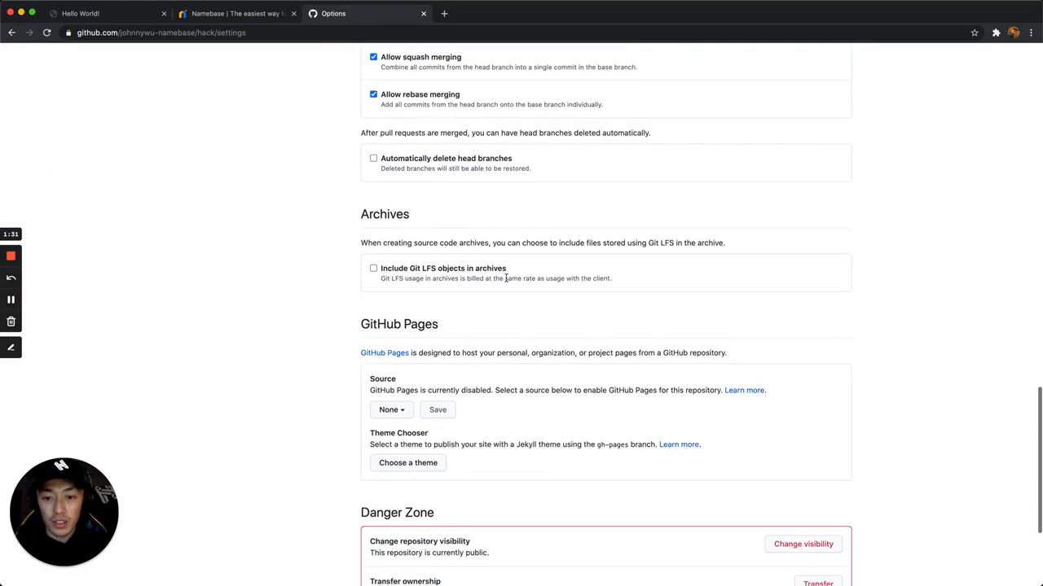
scroll(505, 277, down, 1)
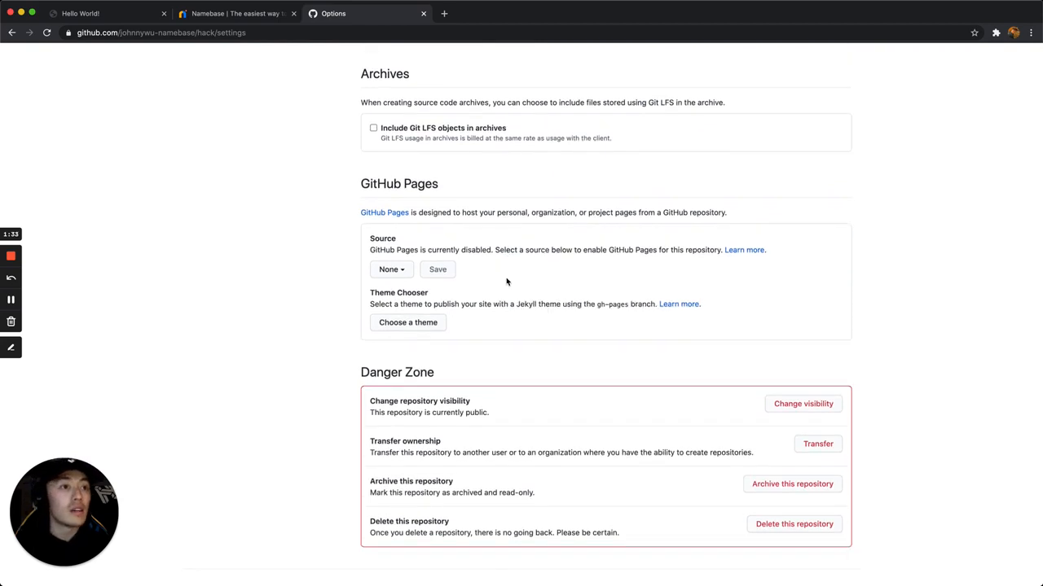
click(395, 271)
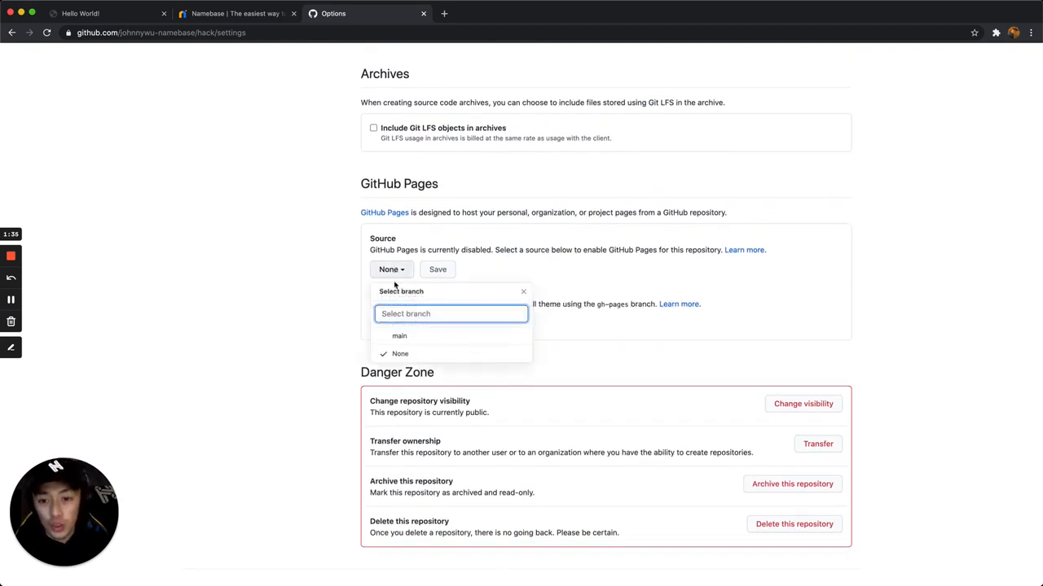
click(398, 341)
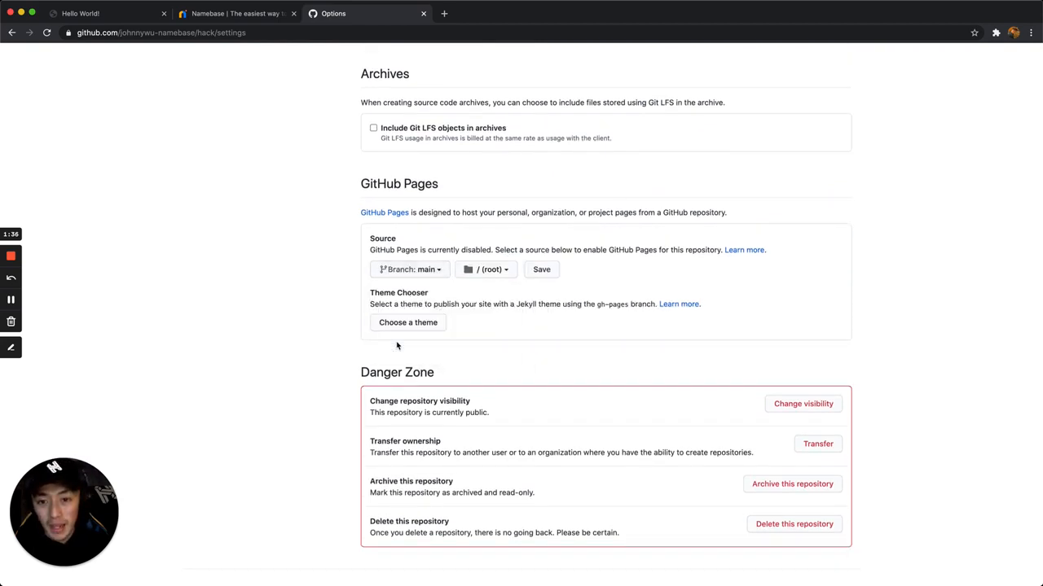
click(543, 272)
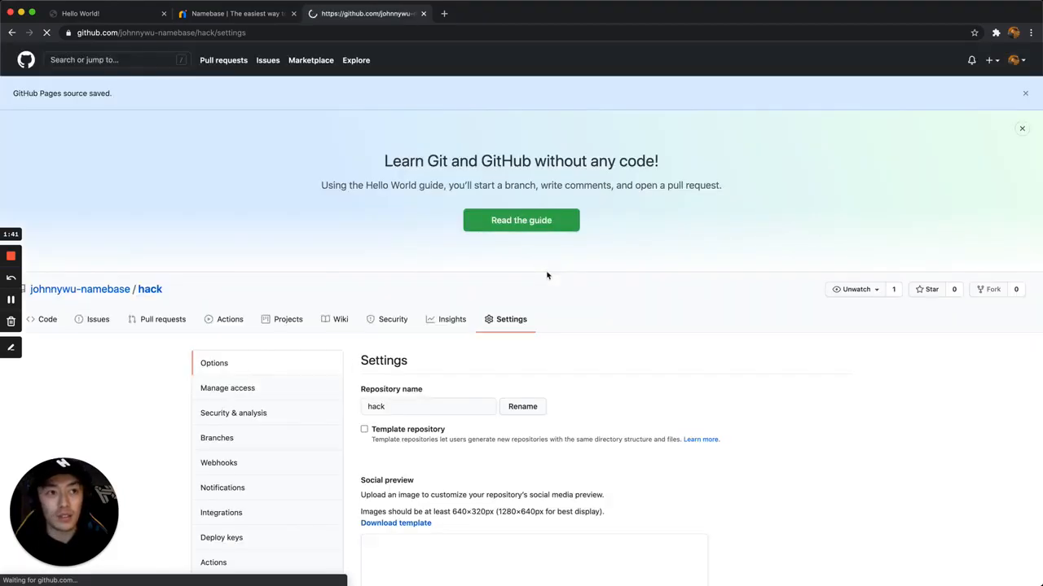
scroll(521, 272, down, 12)
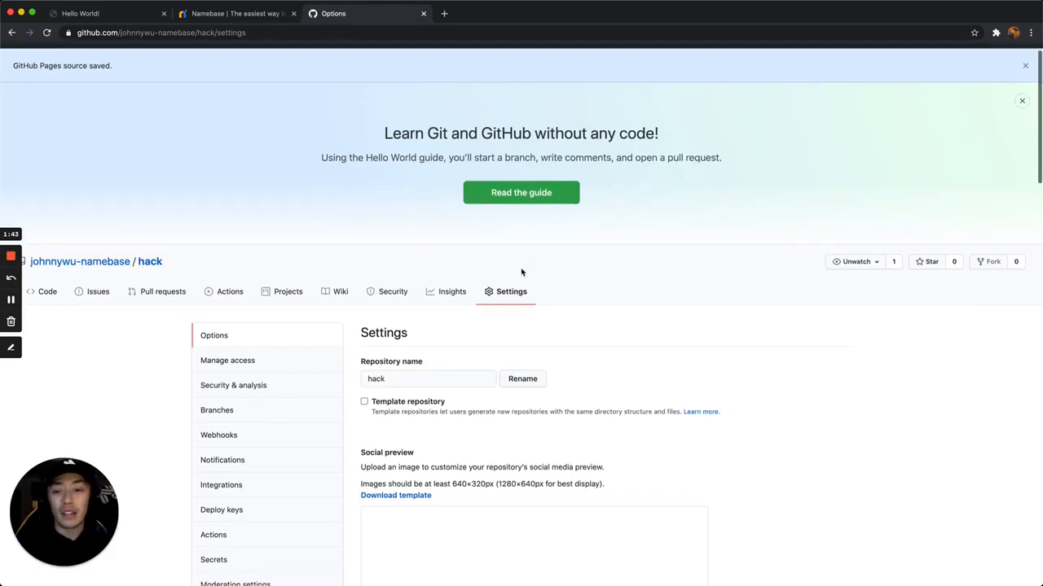
scroll(521, 272, down, 10)
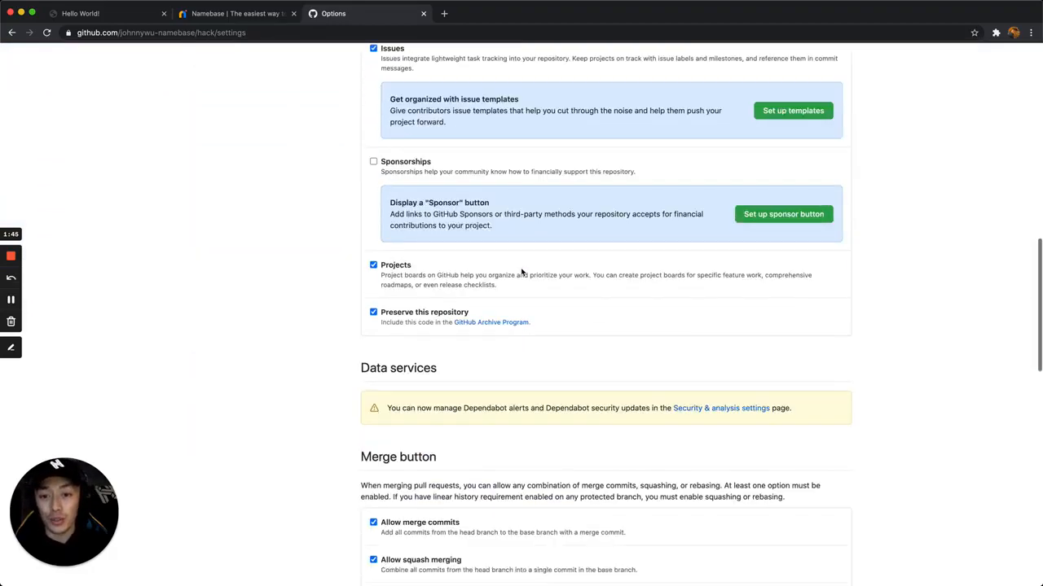
scroll(522, 272, down, 5)
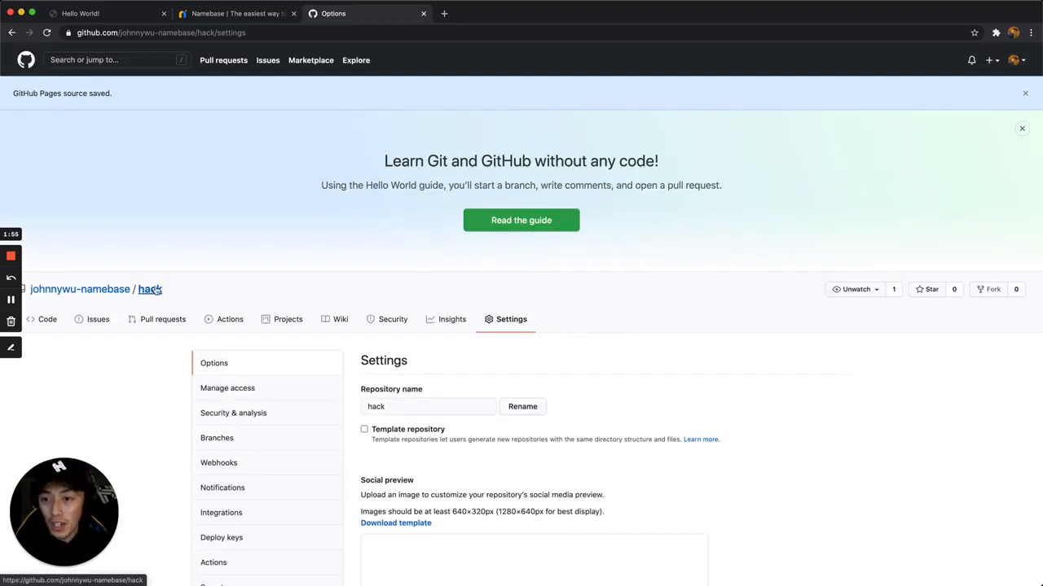
- Upload index.html to the hack repository and commit it directly to the main branch
click(154, 290)
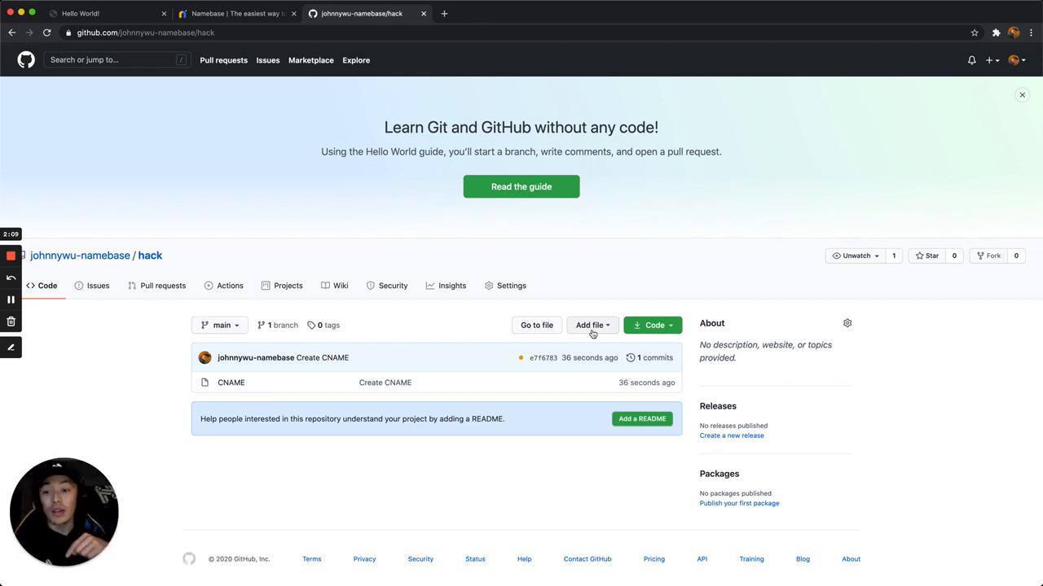
click(592, 330)
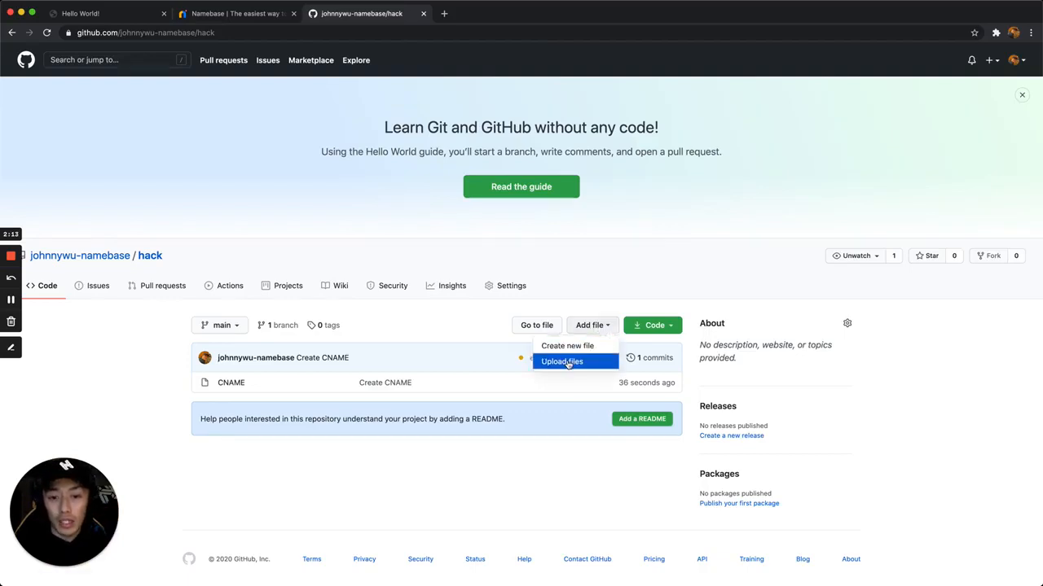
click(567, 363)
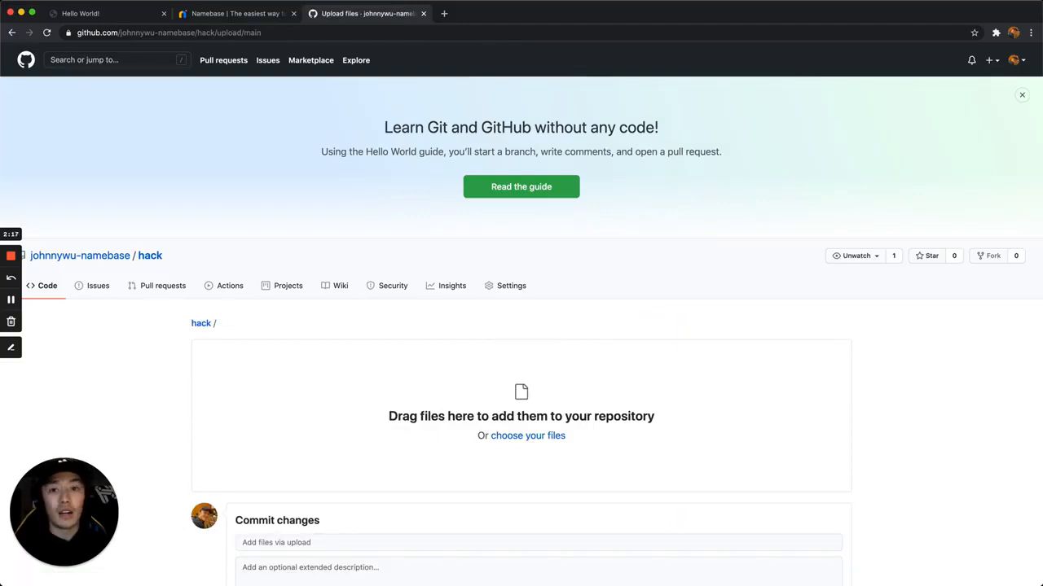
drag(559, 277, 491, 431)
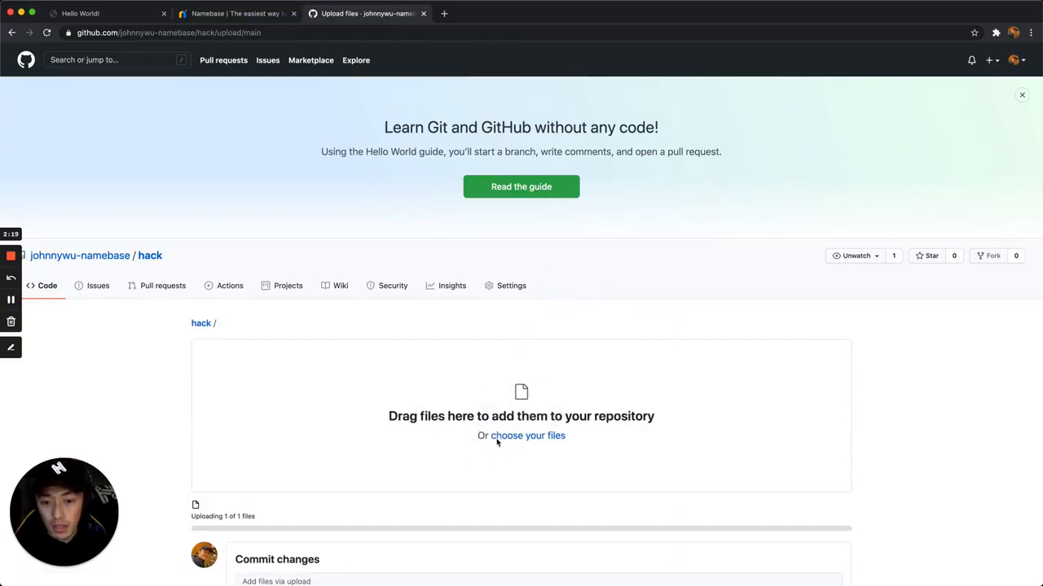
scroll(528, 310, down, 5)
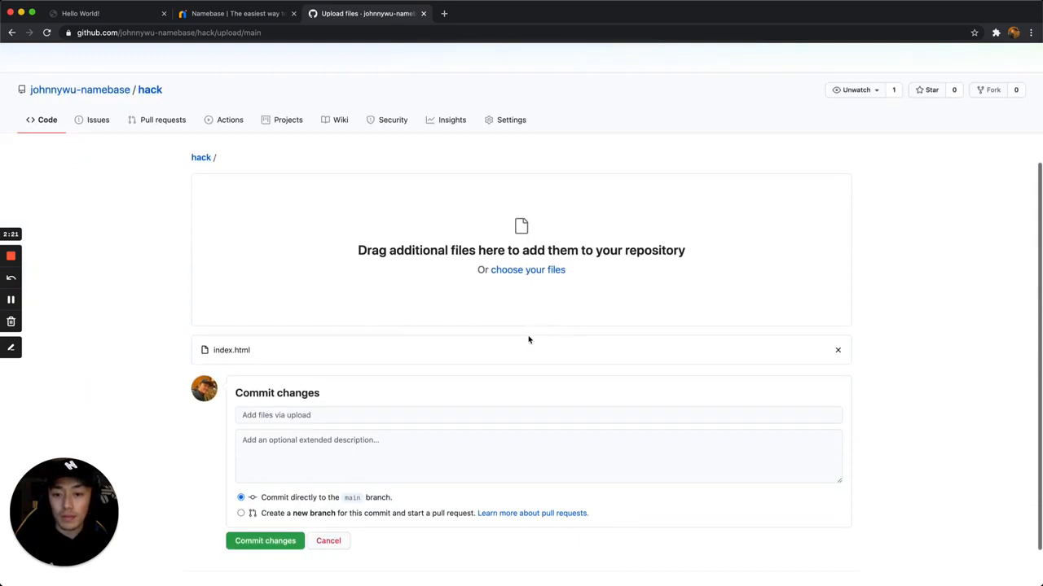
click(279, 497)
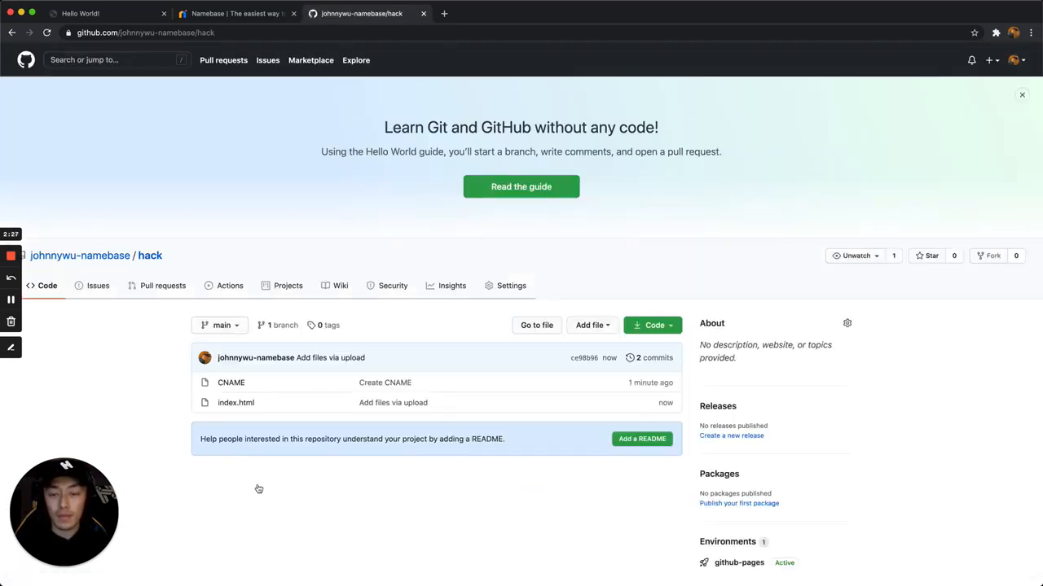
- Open the uploaded index.html and examine its page title, heading and paragraph text
click(236, 402)
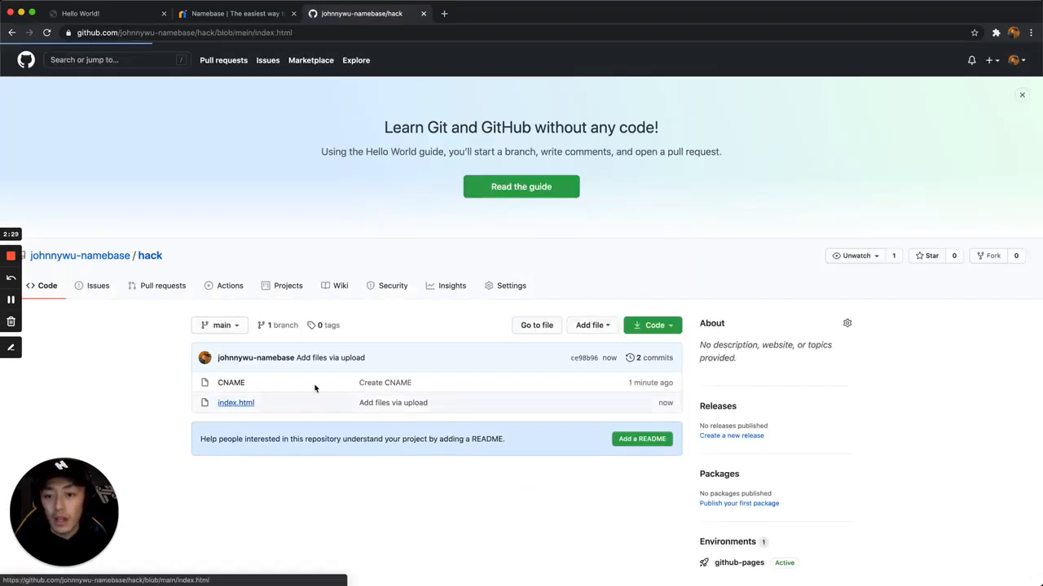
scroll(441, 361, down, 3)
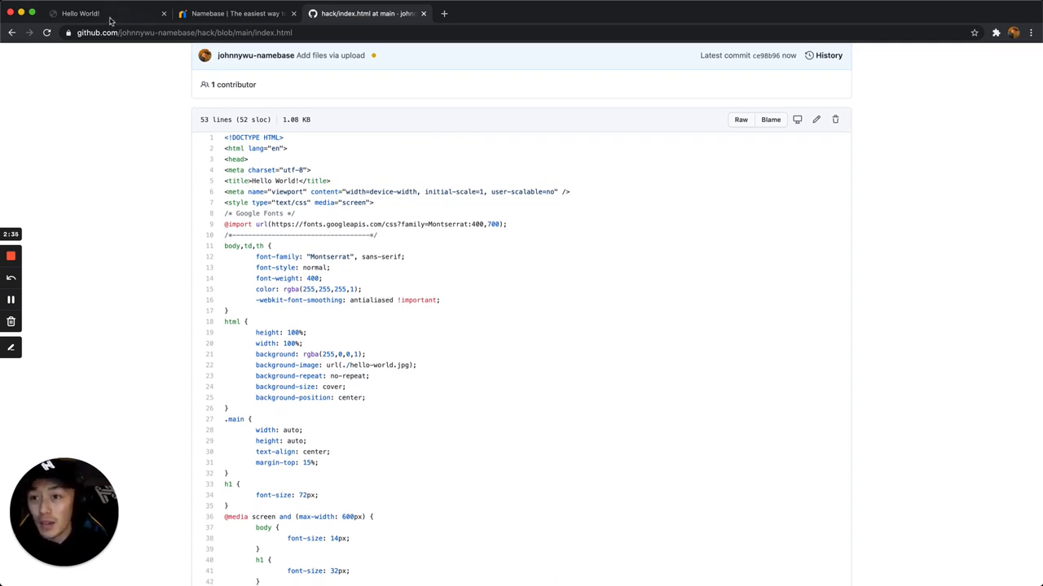
drag(238, 180, 287, 181)
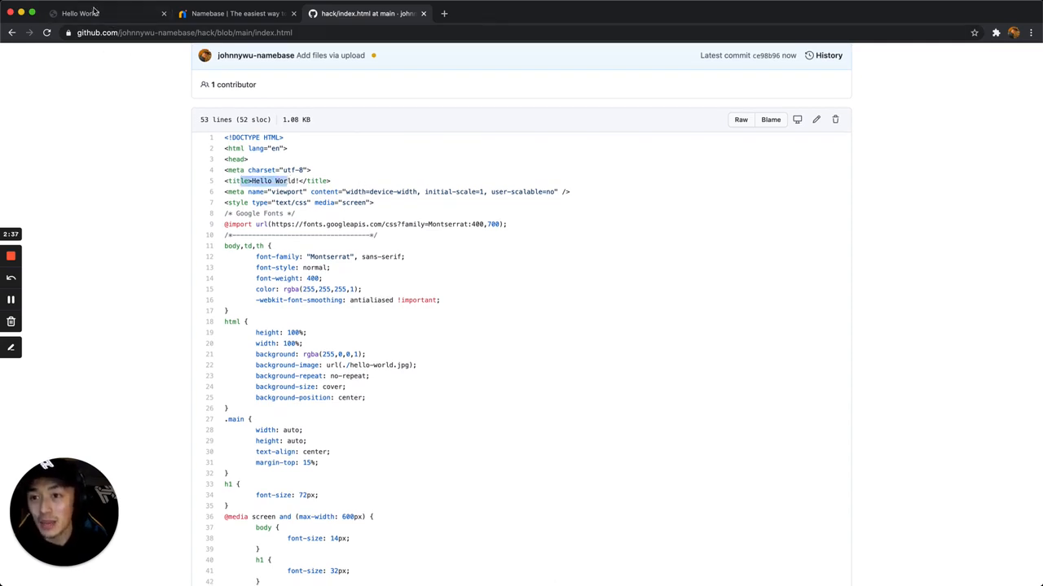
click(342, 442)
scroll(342, 442, down, 5)
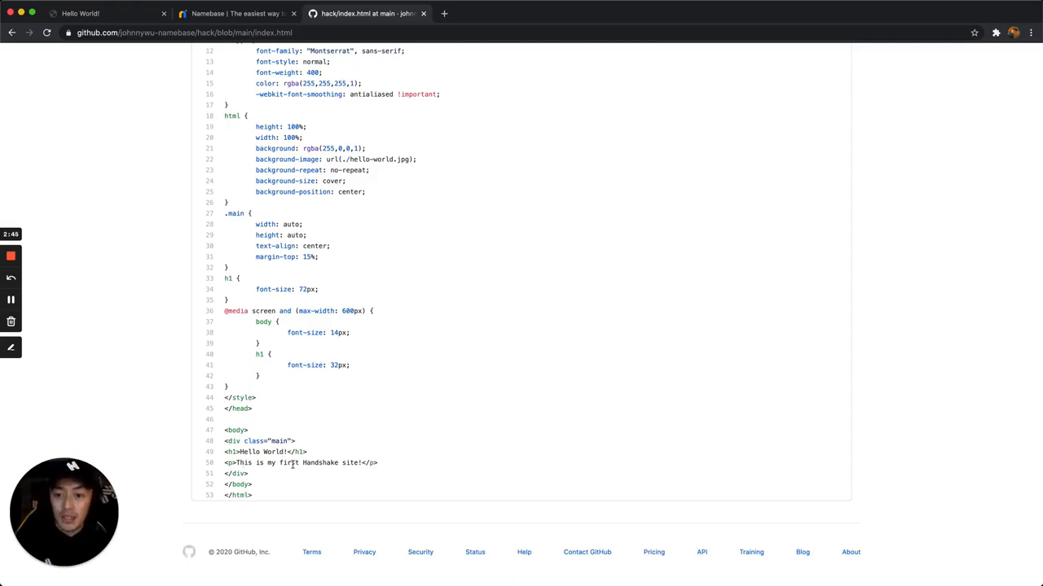
double_click(328, 462)
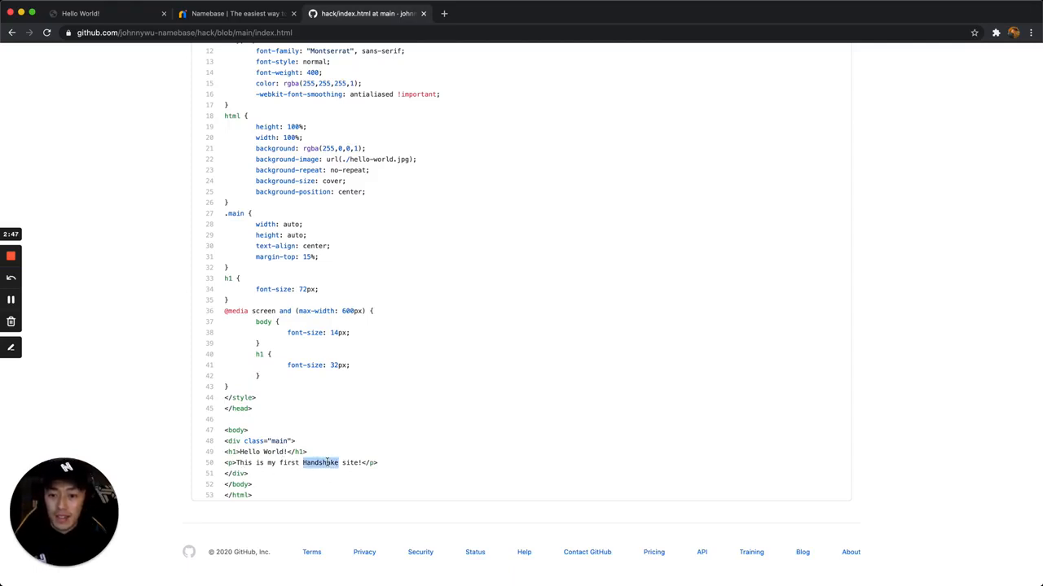
- Edit index.html so its paragraph reads "This is my first Handshake hack!" and commit the change directly to the main branch
key(super+r)
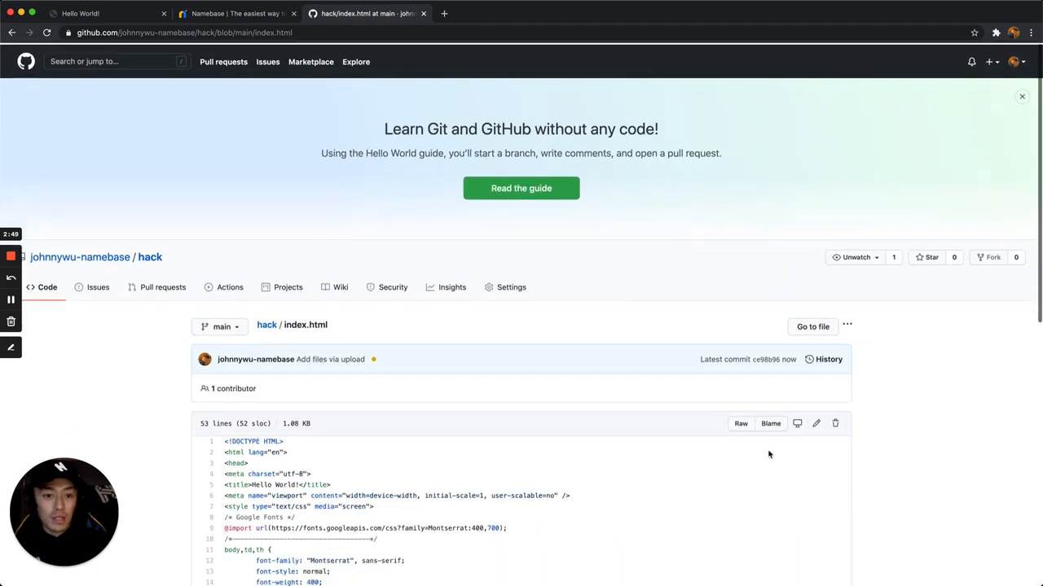
click(818, 423)
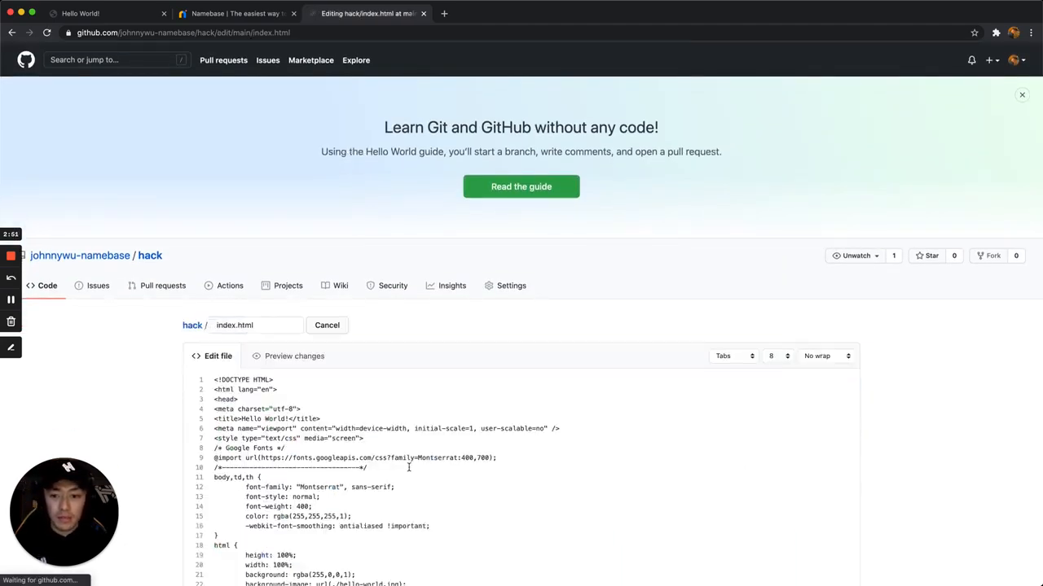
scroll(407, 424, down, 3)
scroll(409, 466, down, 5)
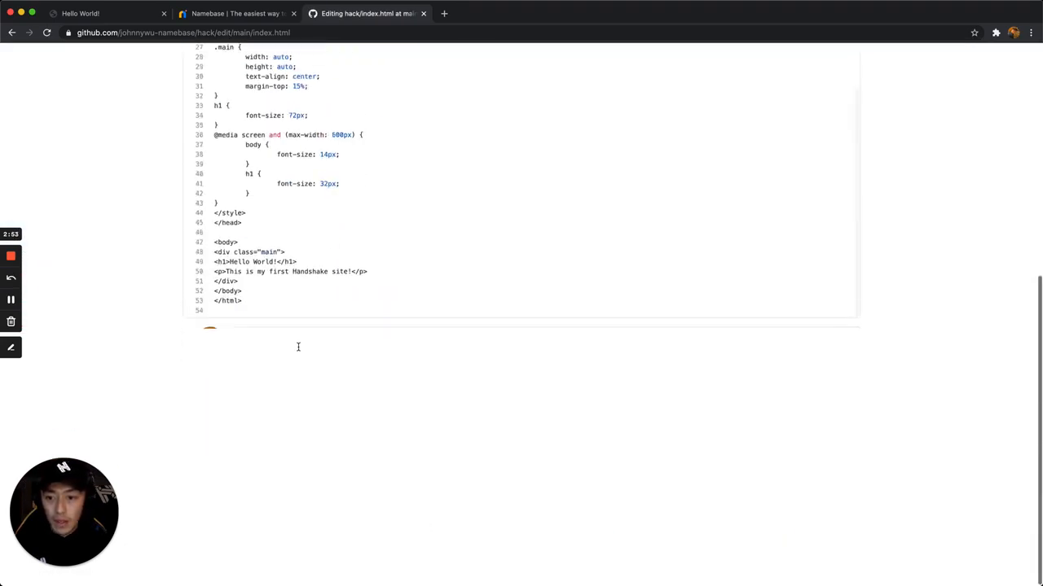
double_click(317, 273)
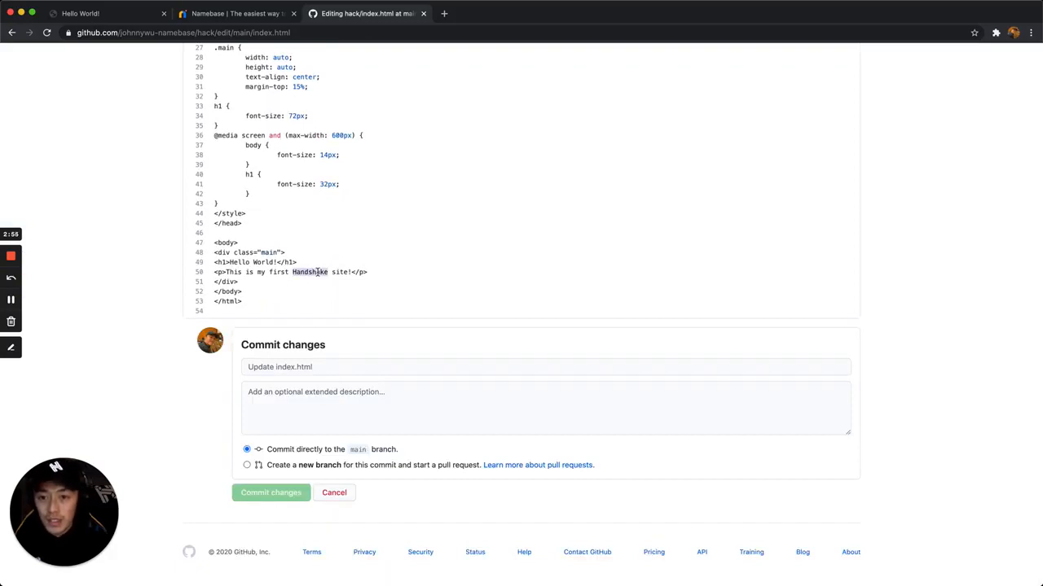
double_click(338, 272)
text(hack)
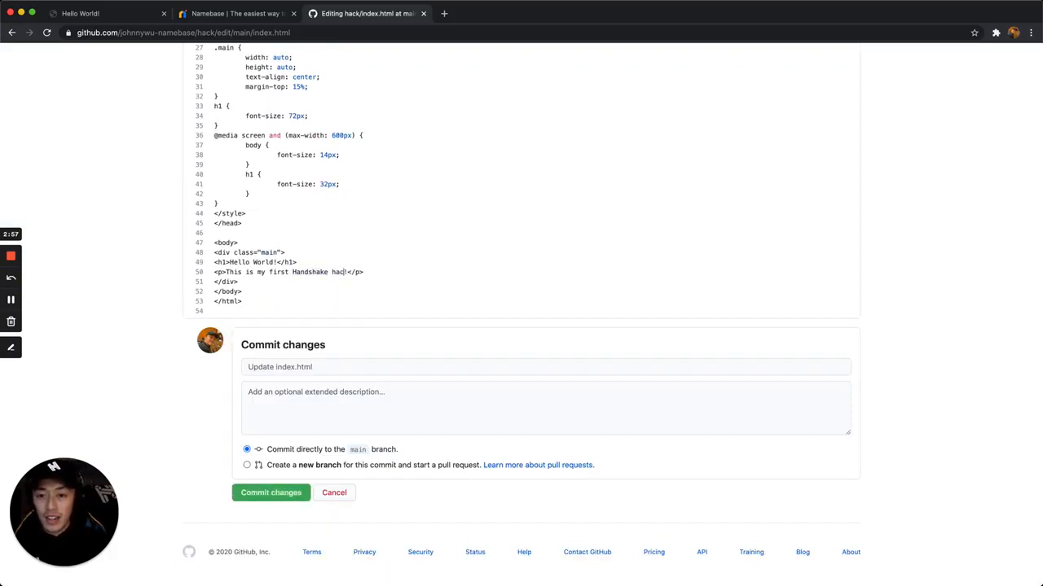
click(113, 14)
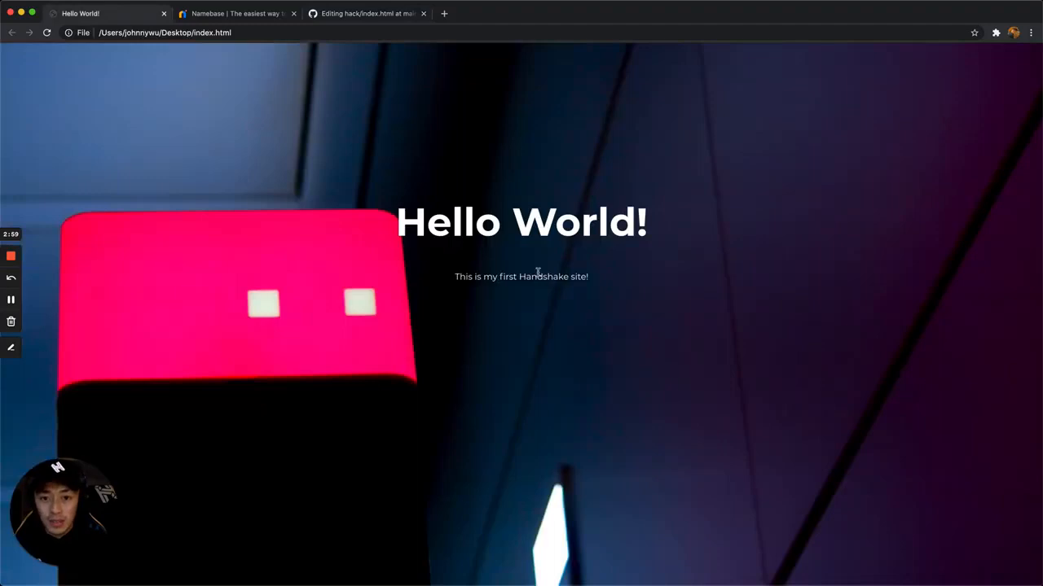
click(366, 16)
click(271, 497)
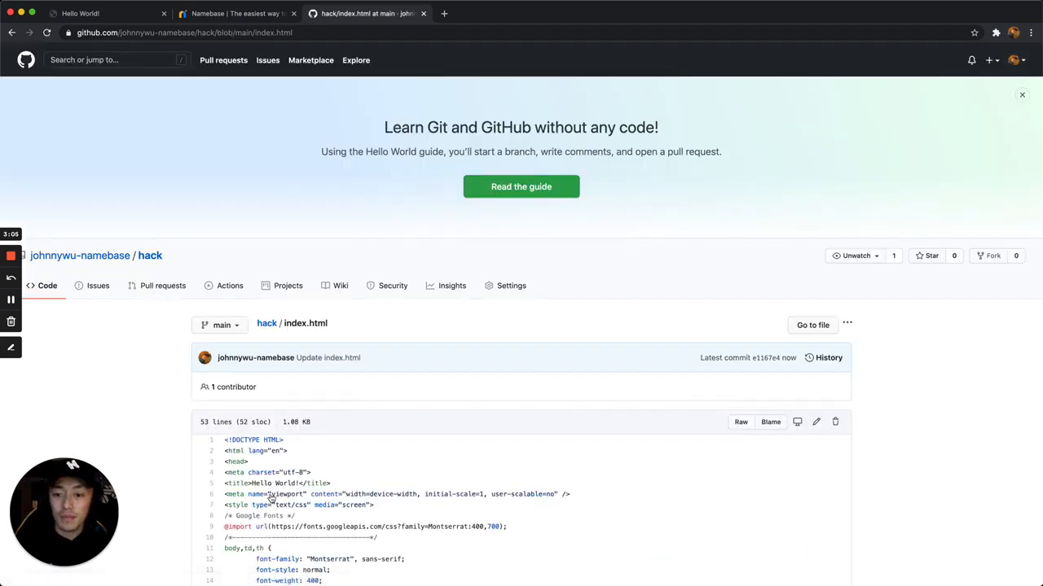
- Review the committed index.html against the local Hello World page, examining the paragraph text and the background image's file name
scroll(382, 466, down, 2)
scroll(382, 466, down, 7)
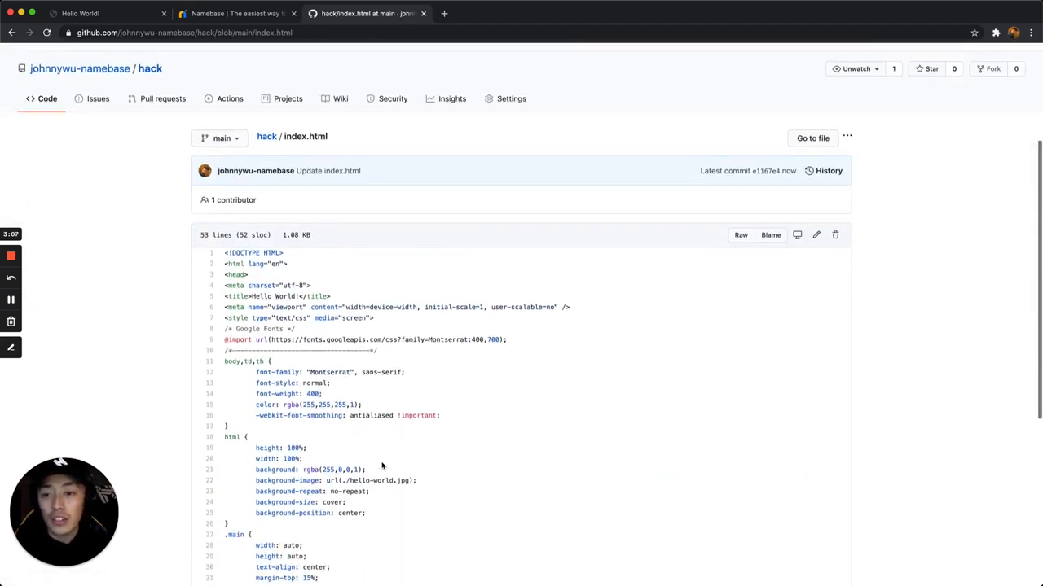
scroll(382, 466, down, 1)
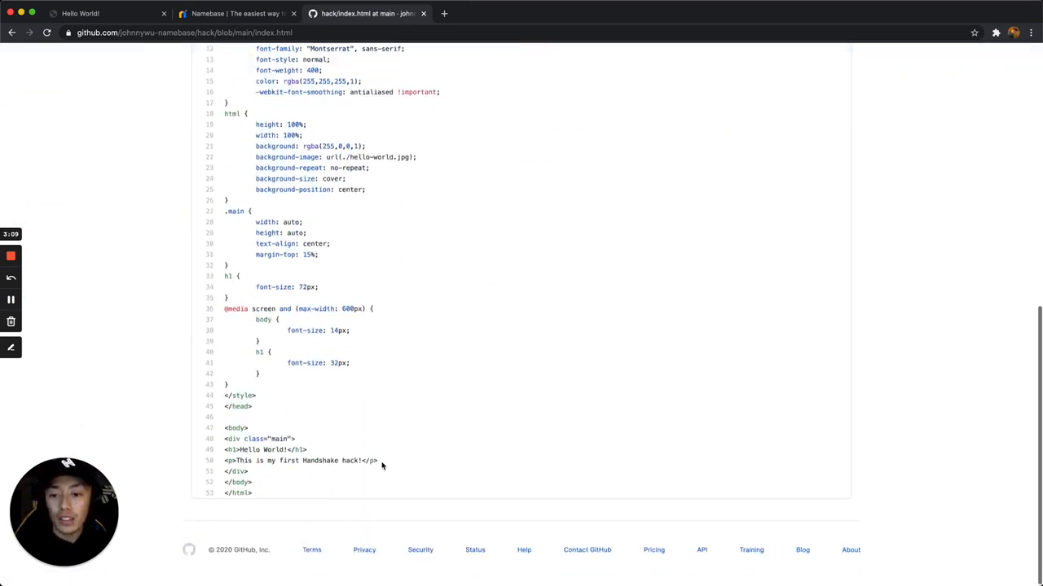
scroll(382, 466, up, 3)
scroll(382, 466, up, 2)
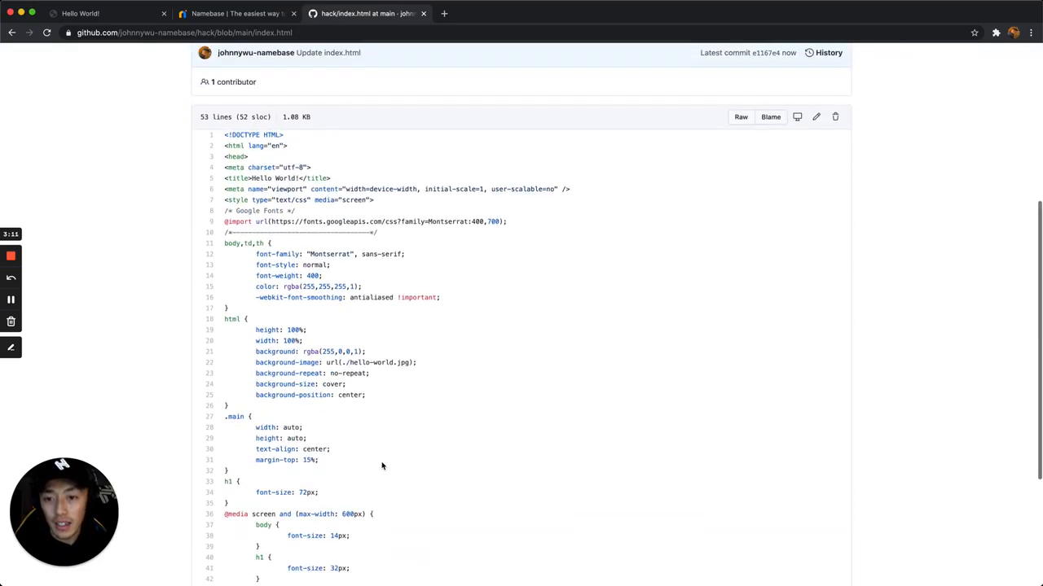
click(116, 15)
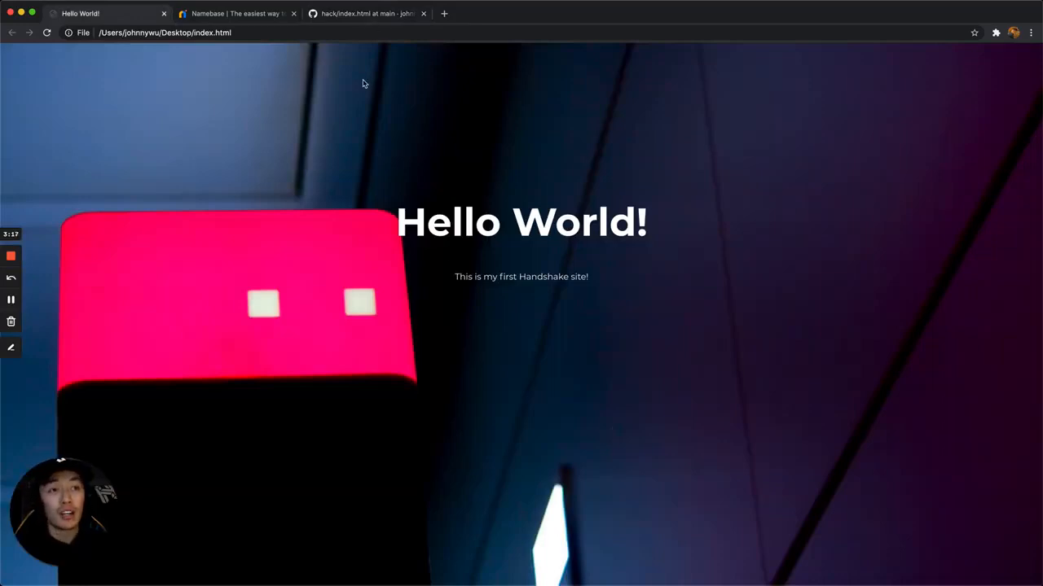
click(364, 14)
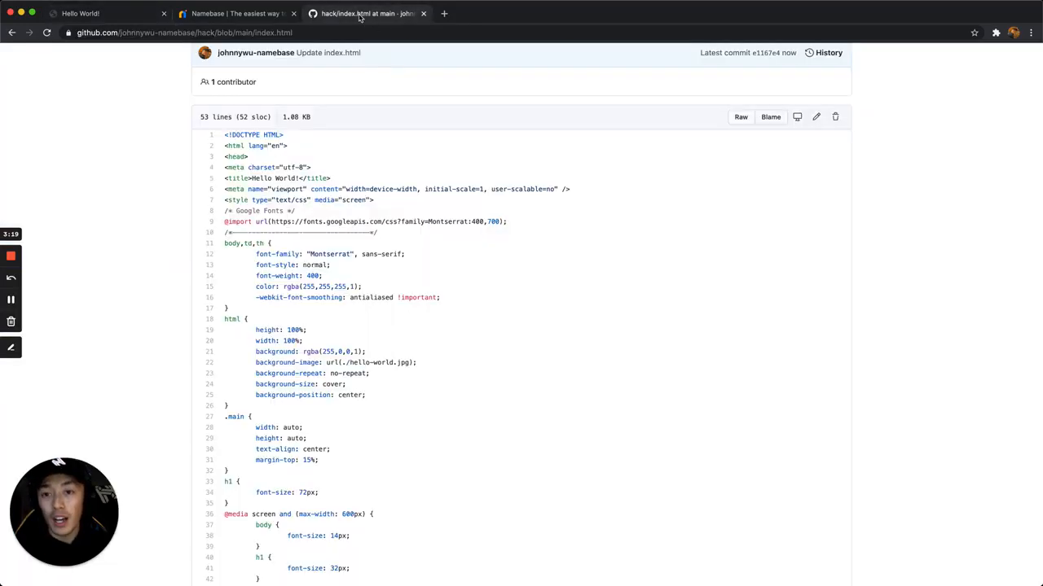
scroll(551, 337, up, 3)
scroll(551, 337, down, 2)
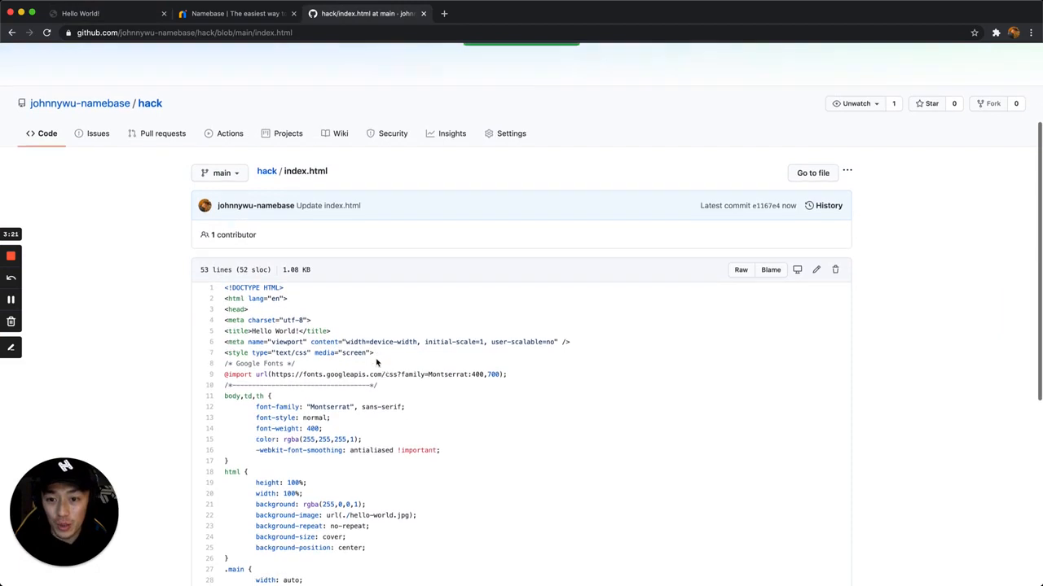
scroll(320, 386, down, 3)
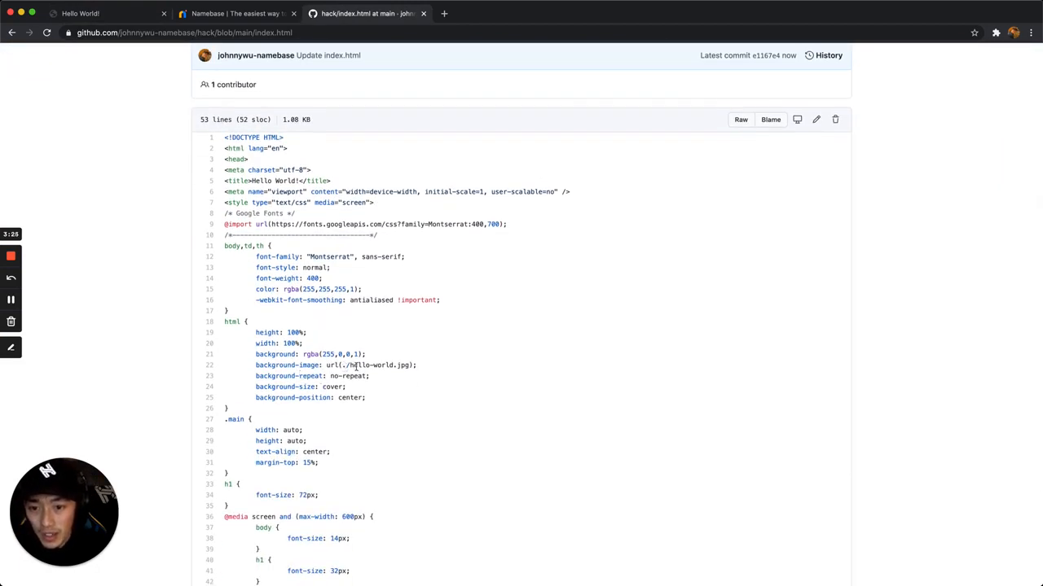
drag(348, 365, 410, 366)
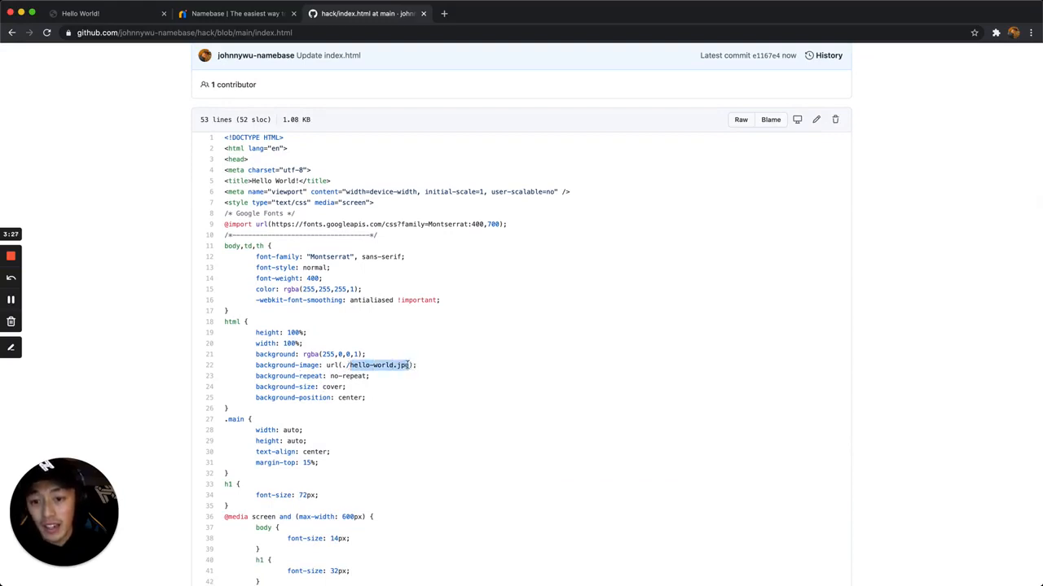
- Upload hello-world.jpg to the hack repository's root and commit it
scroll(368, 362, up, 2)
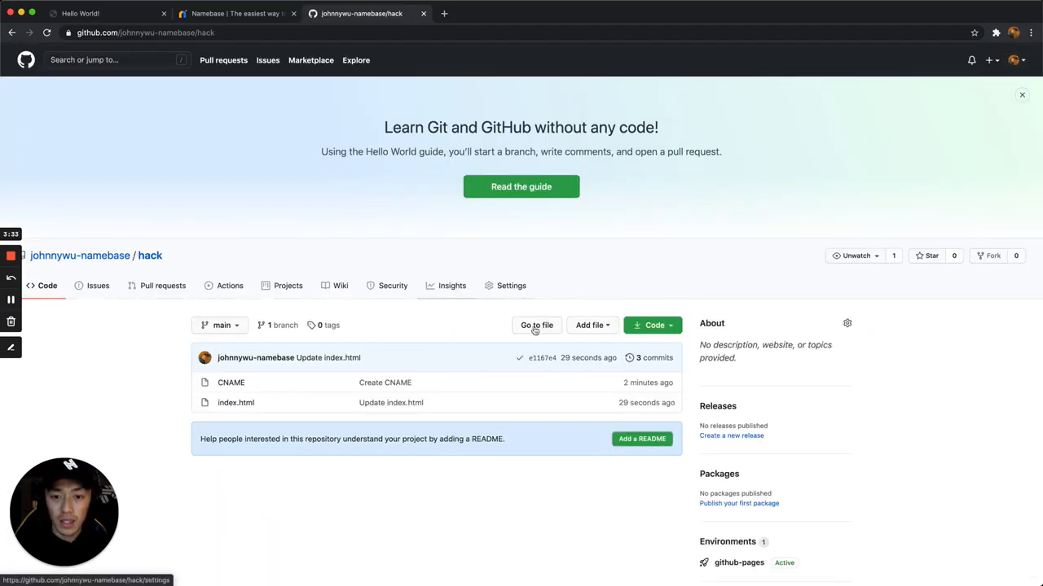
click(609, 326)
click(575, 361)
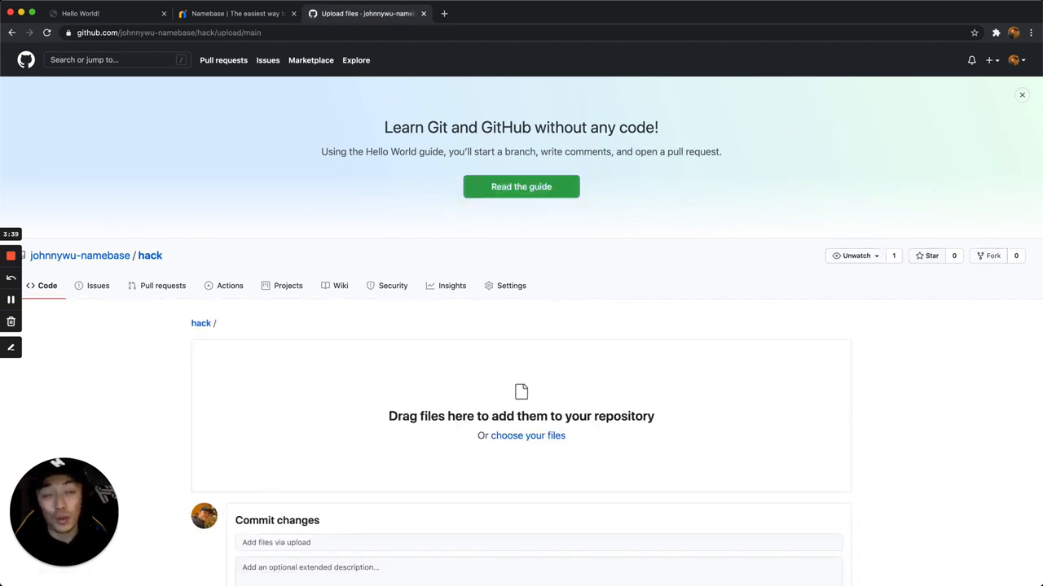
drag(537, 488, 502, 444)
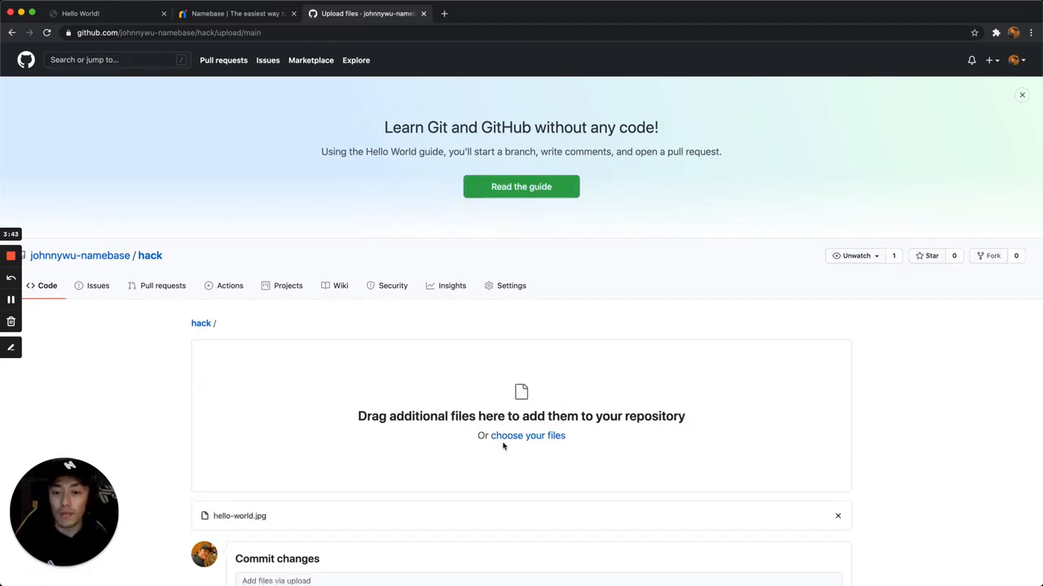
scroll(502, 444, down, 5)
click(269, 493)
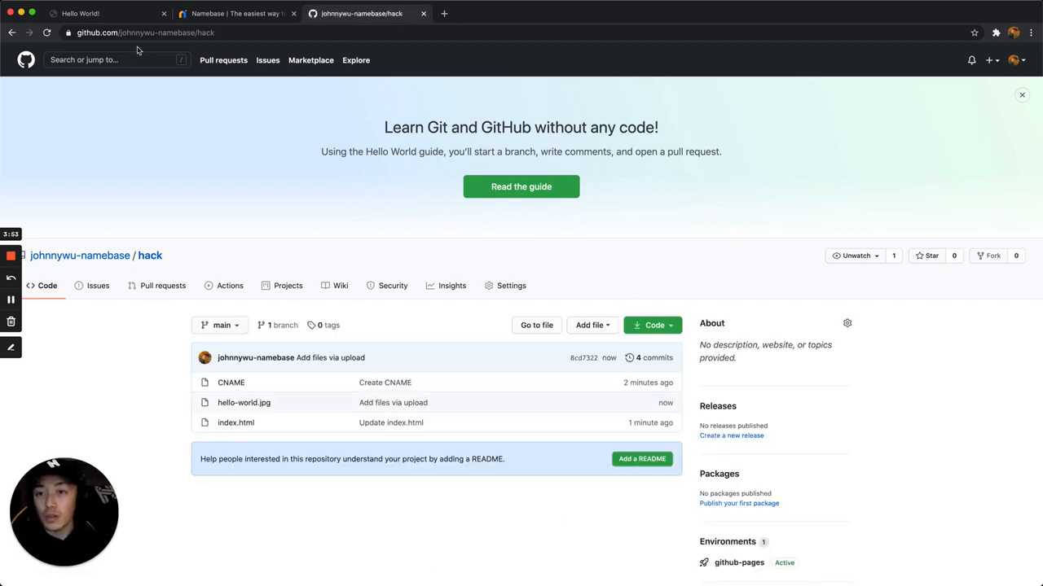
- Switch to Namebase and add four blank records to the jaywu domain's Namebase nameserver DNS records
click(233, 20)
scroll(401, 344, down, 5)
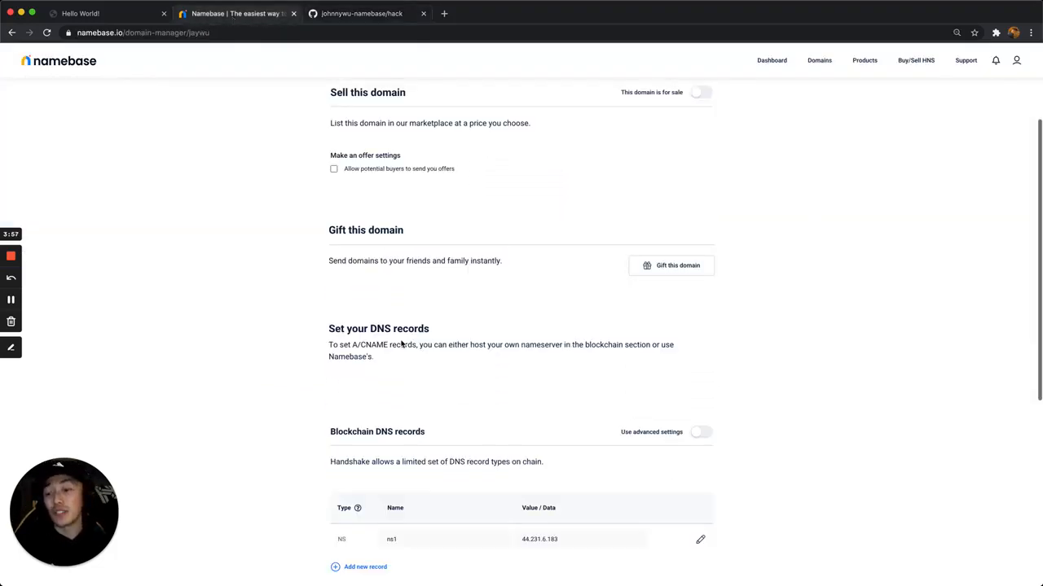
scroll(401, 343, down, 3)
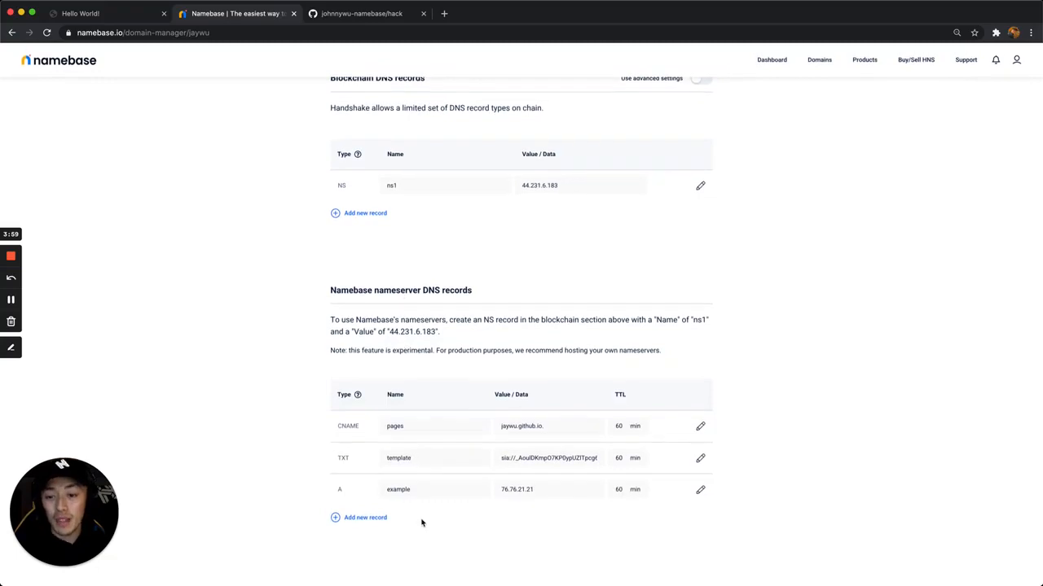
click(364, 518)
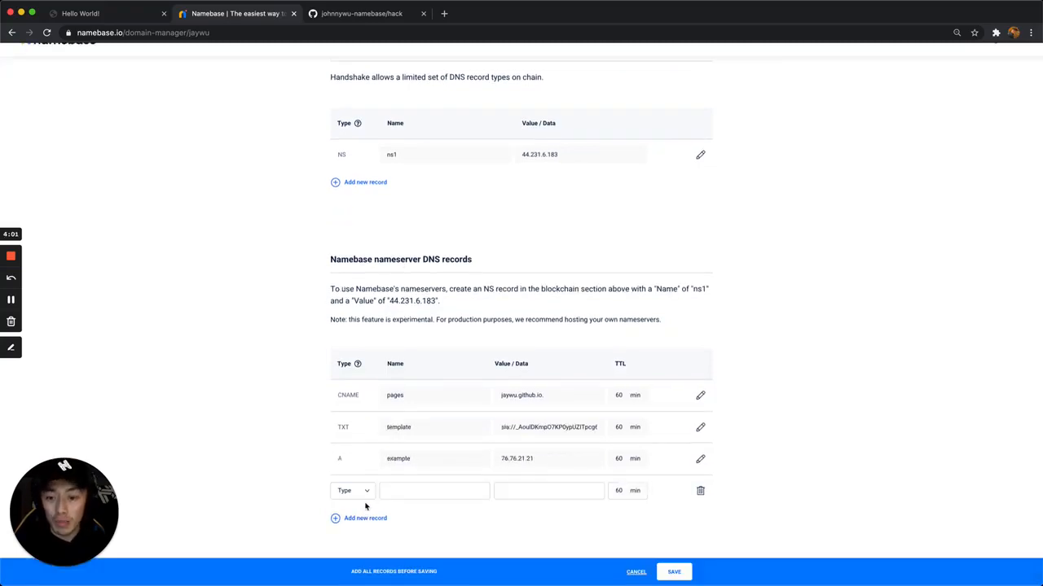
click(357, 520)
click(356, 521)
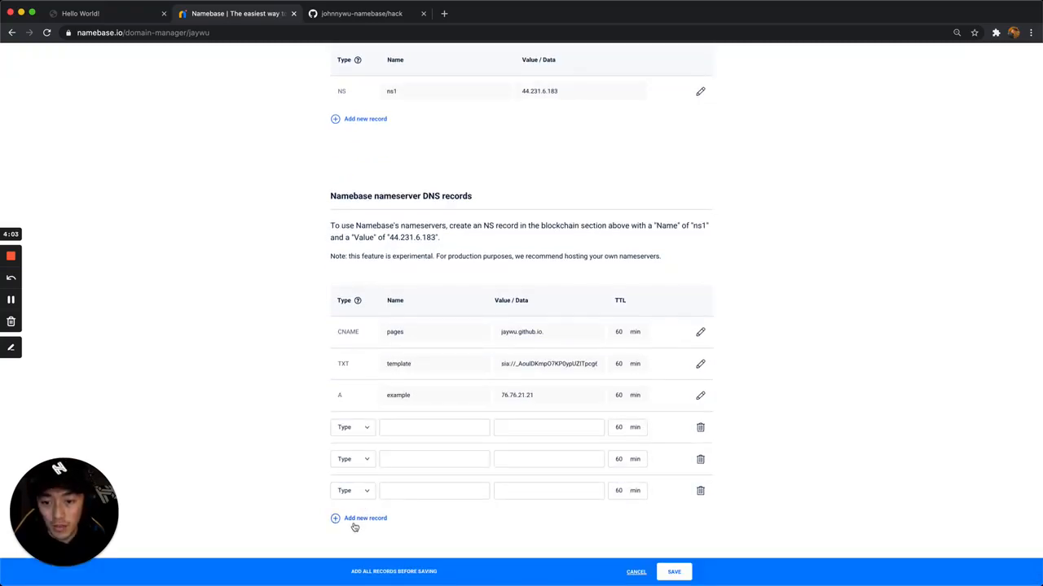
click(356, 518)
- Set the type of all four new nameserver DNS records to A
click(352, 395)
click(345, 397)
click(352, 427)
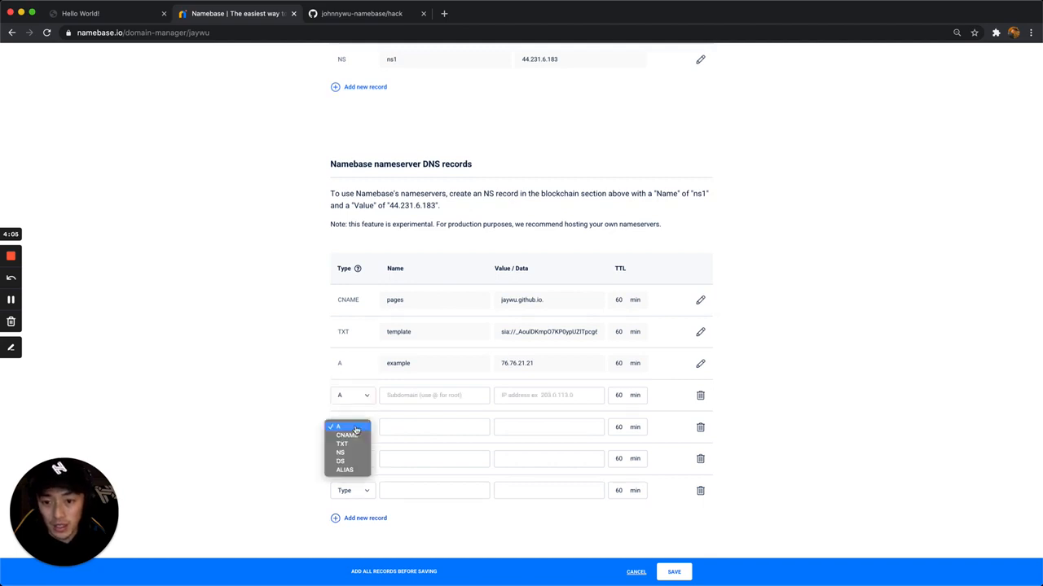
click(352, 428)
click(351, 458)
click(346, 455)
click(350, 490)
click(343, 487)
click(343, 489)
click(347, 497)
- Name each of the four new A records hack
click(412, 395)
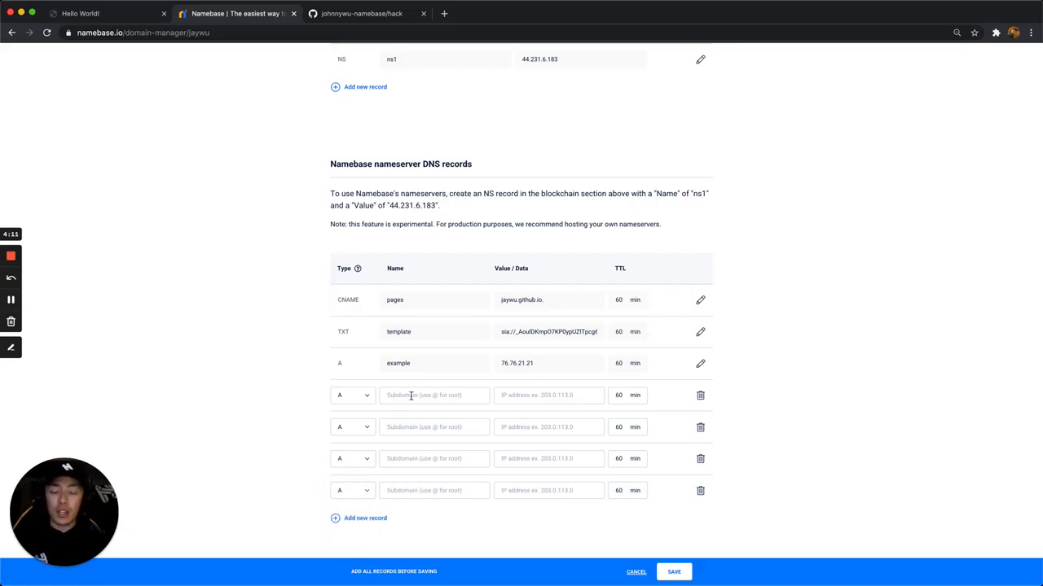
text(hack)
click(427, 425)
text(hack)
click(419, 458)
text(hack)
click(413, 489)
text(hack)
- Set the first hack A record's IP address to 185.199.108.153
click(532, 397)
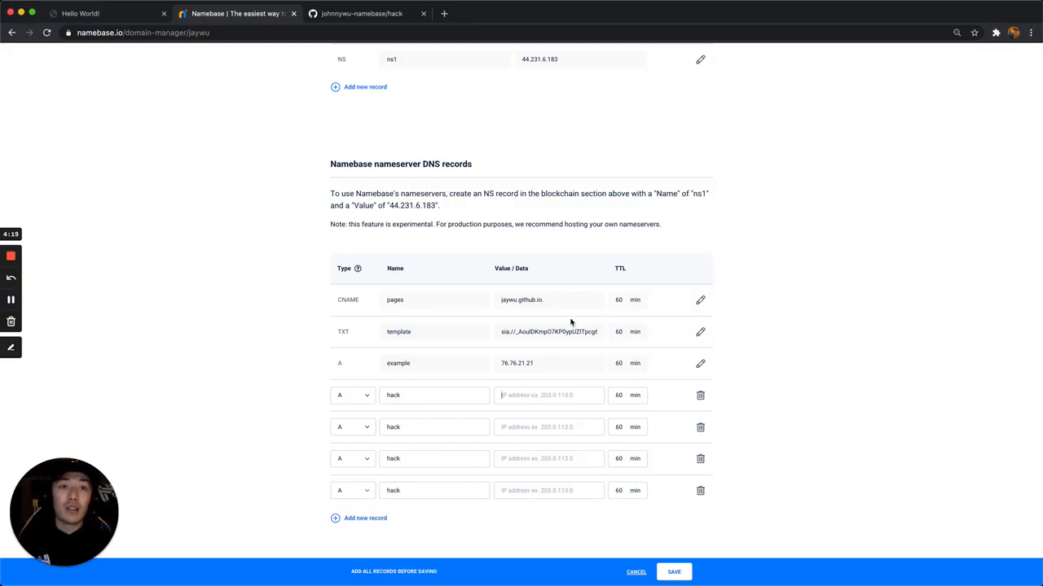
text(185.)
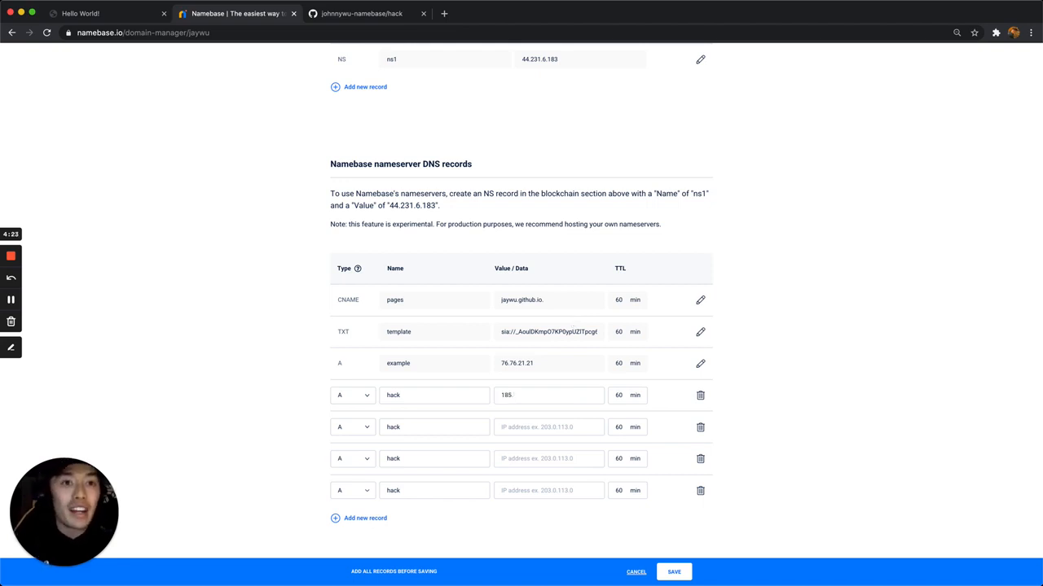
text(199)
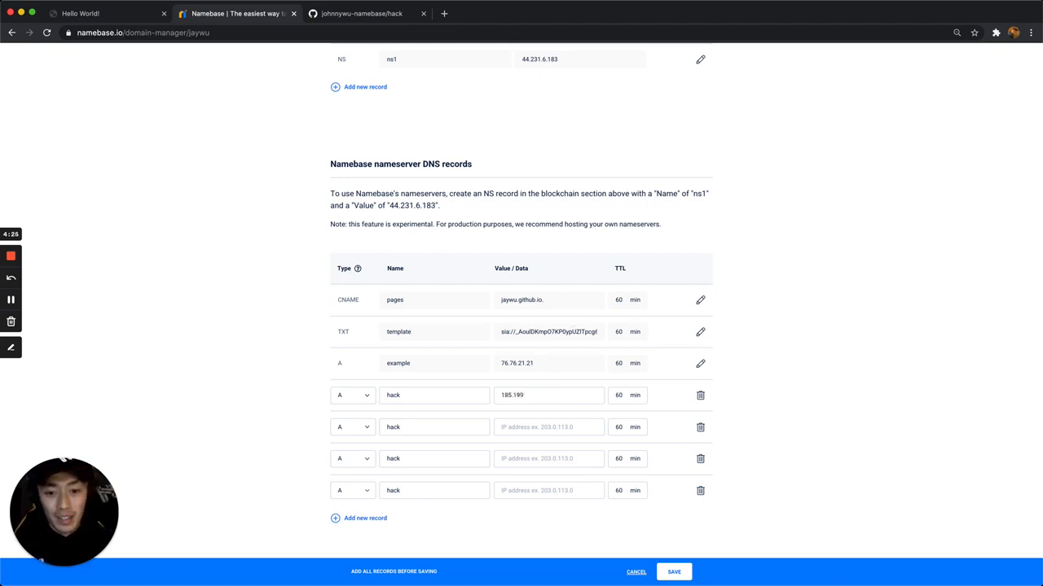
text(.108.153)
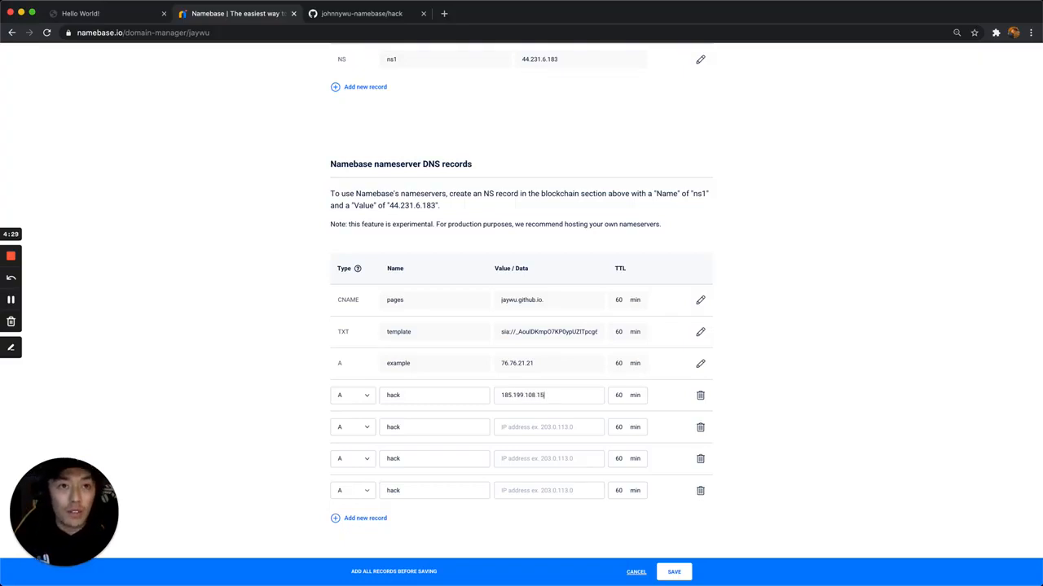
- Copy the first hack record's IP address into the other three hack A records
drag(536, 396, 526, 396)
key(super+a)
key(super+c)
click(533, 428)
key(super+v)
click(529, 458)
key(super+v)
click(529, 489)
key(super+v)
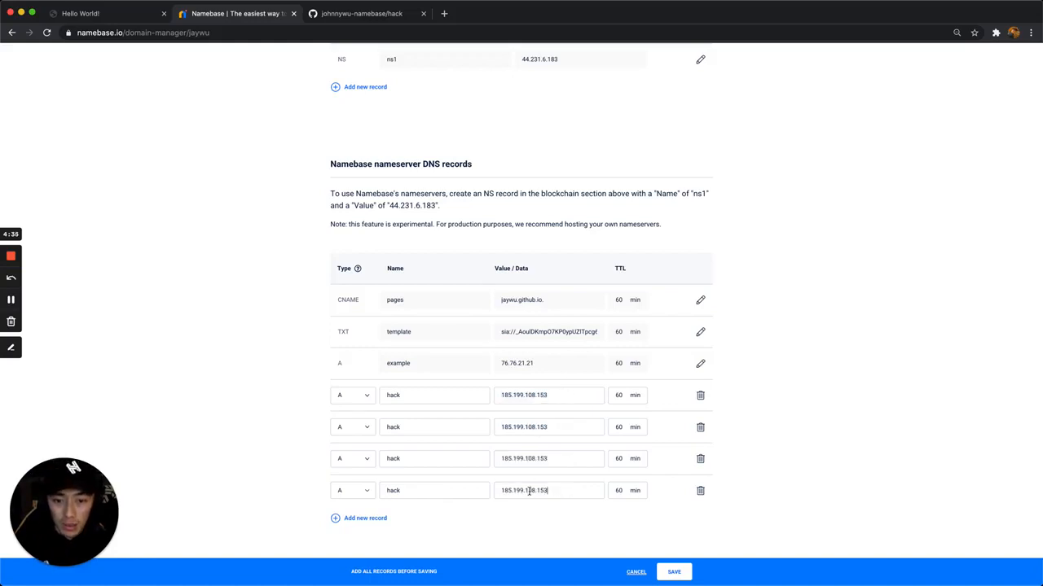
- Change the last three hack records' addresses to 185.199.109.153, 185.199.110.153 and 185.199.111.153, and save the DNS records
click(525, 427)
key(BackSpace)
text(9)
click(533, 459)
key(BackSpace)
key(BackSpace)
text(10)
click(533, 491)
key(BackSpace)
key(BackSpace)
text(11)
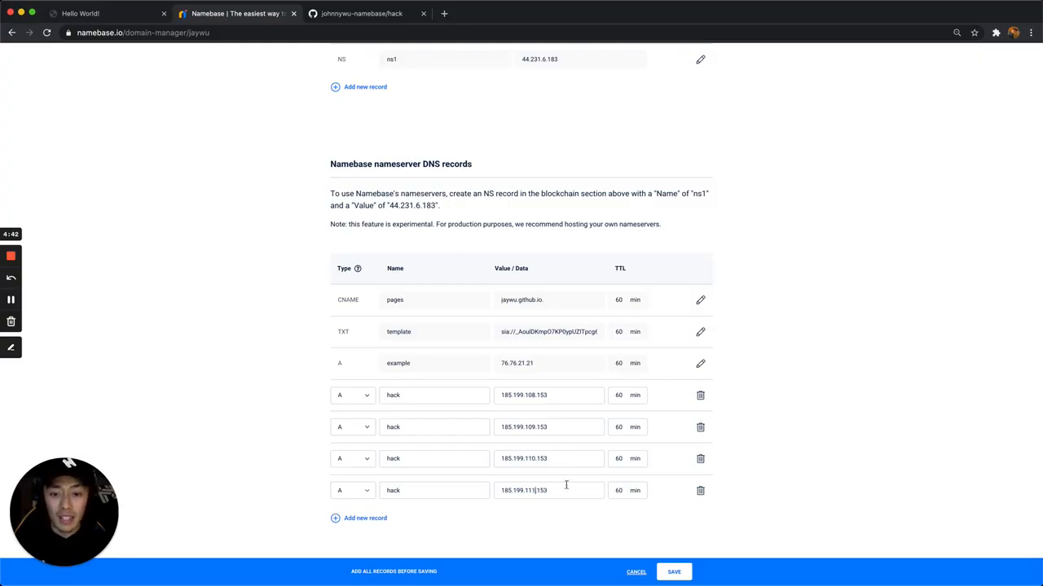
click(673, 574)
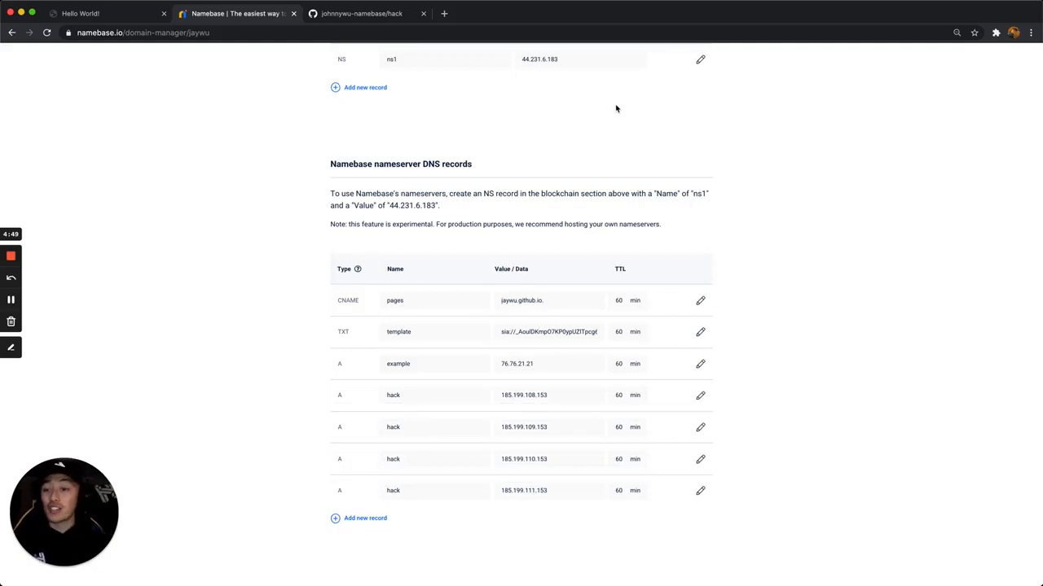
- Load hack.jaywu/ in a new browser tab to check the published site
key(ctrl+t)
text(hack.jayw)
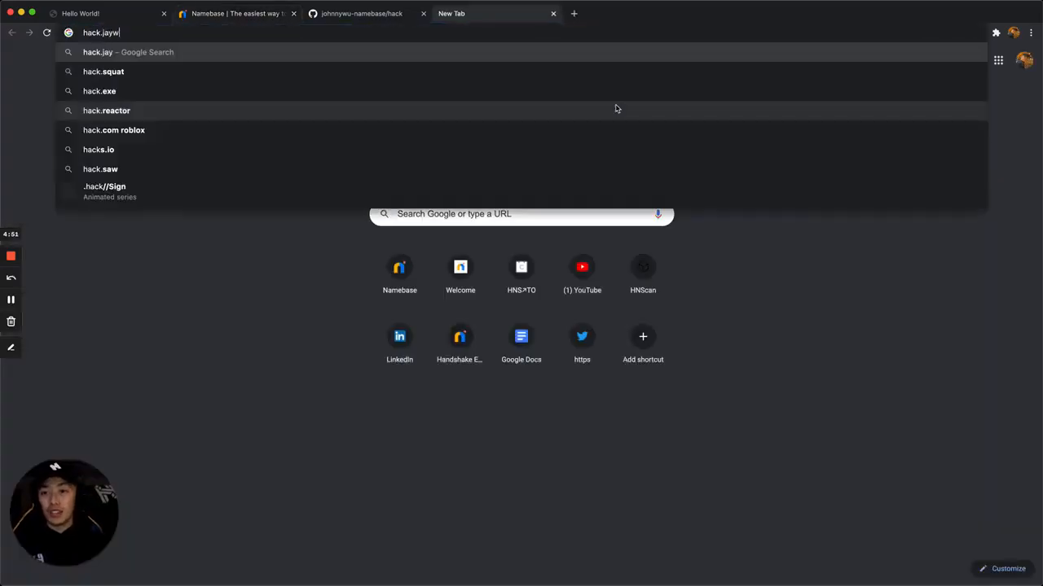
text(u/)
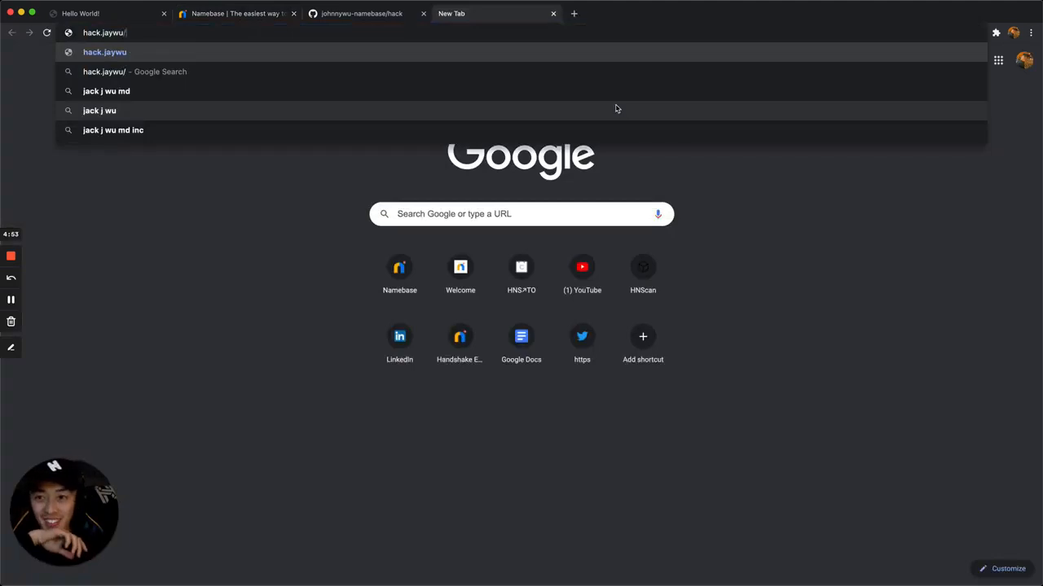
key(Return)
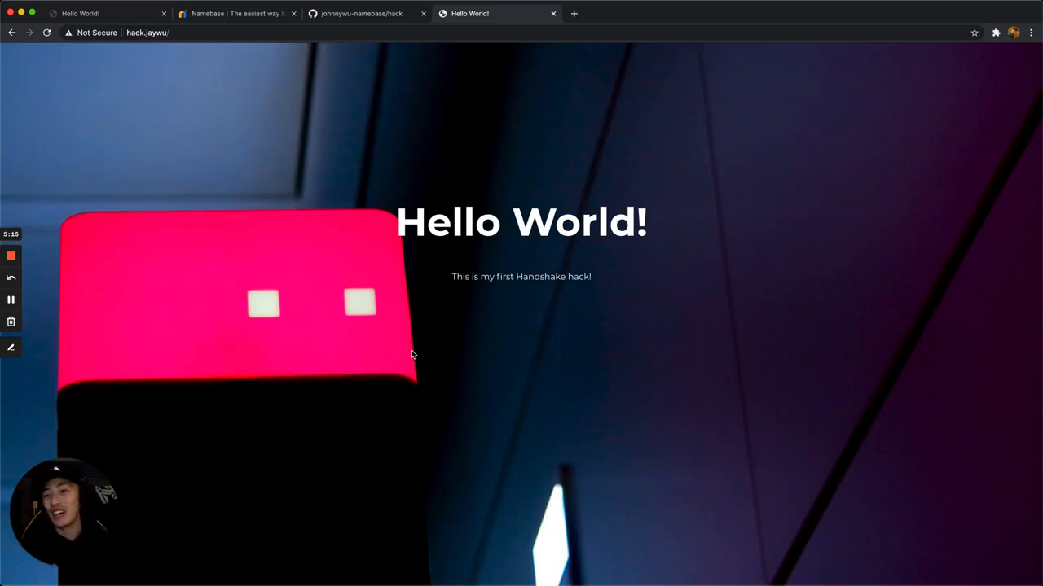
- Load the Handshake site jingle.bells/ in the same tab as another example
key(super+l)
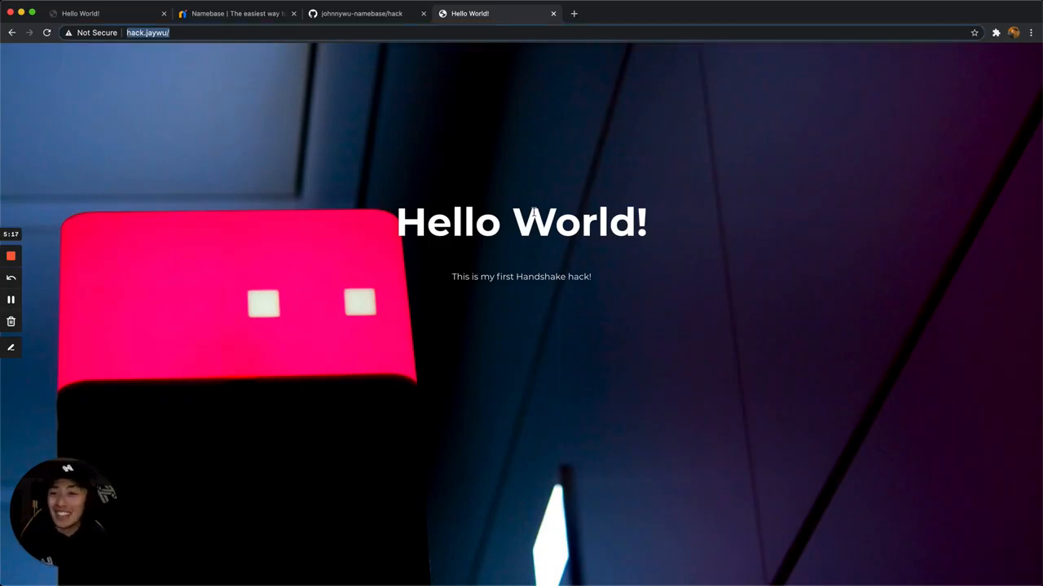
text(jingle.bells/)
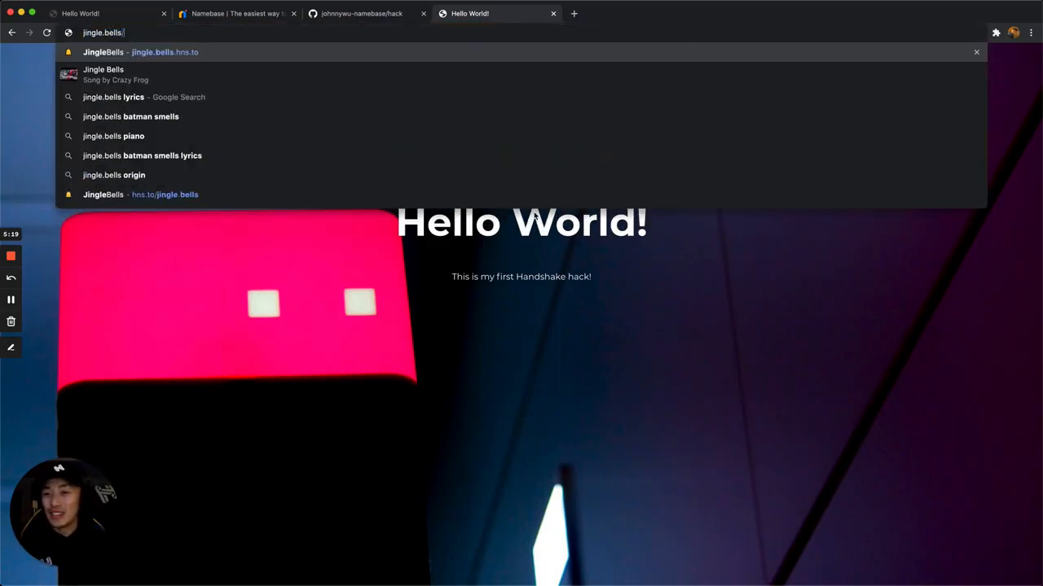
key(Return)
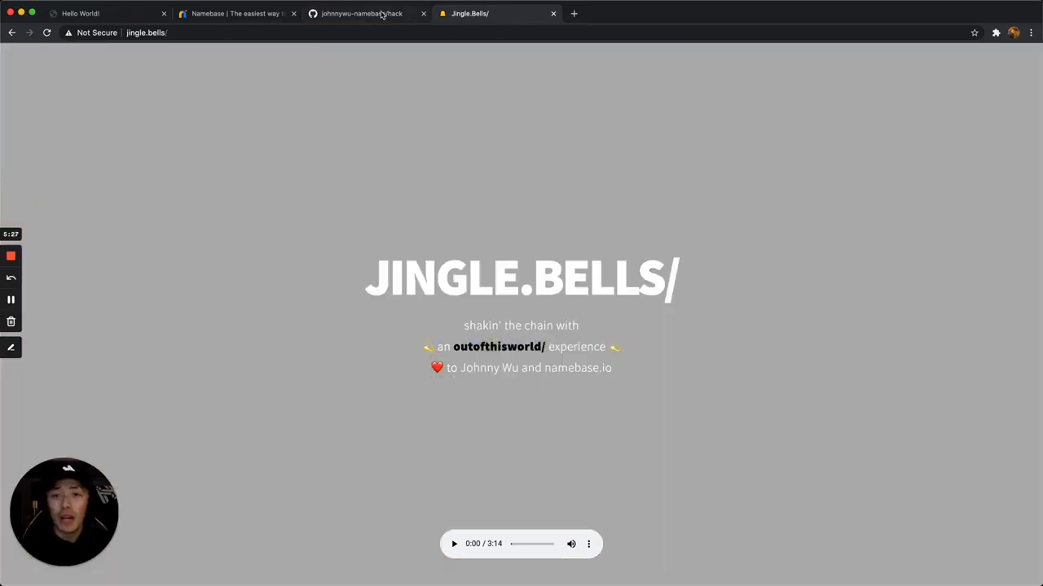
- Look at the hack repository's file list again and return to the hack.jaywu/ site
key(ctrl+shift+Tab)
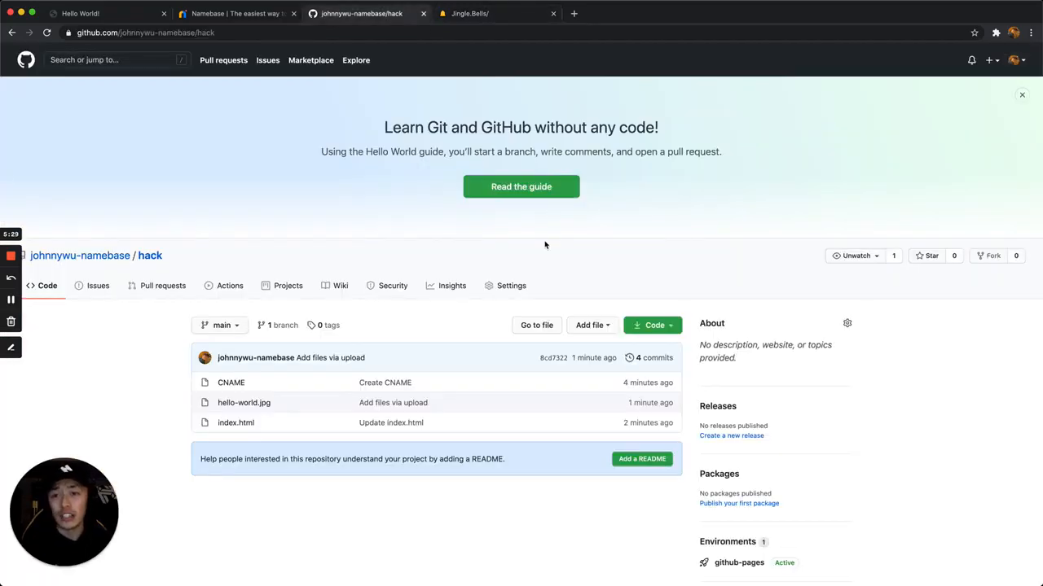
key(ctrl+Tab)
key(super+r)
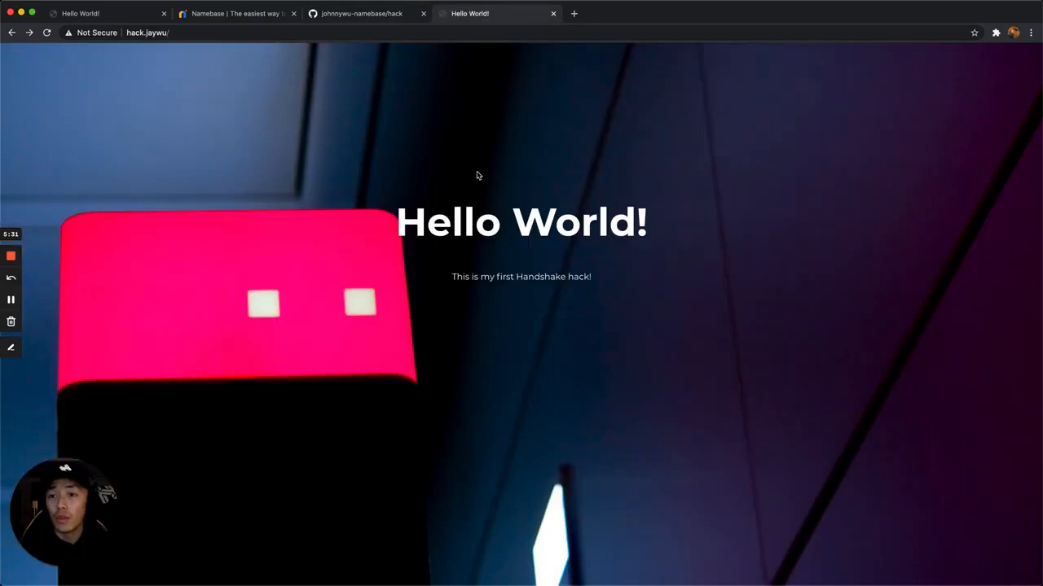